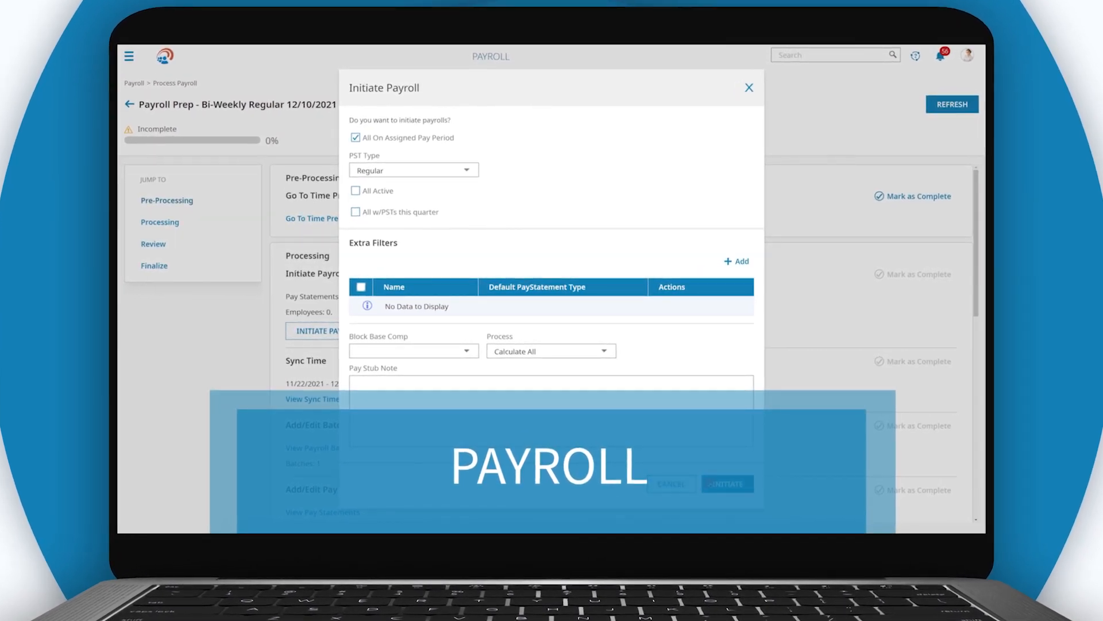
{"action": "left_click", "coordinate": [711, 483]}
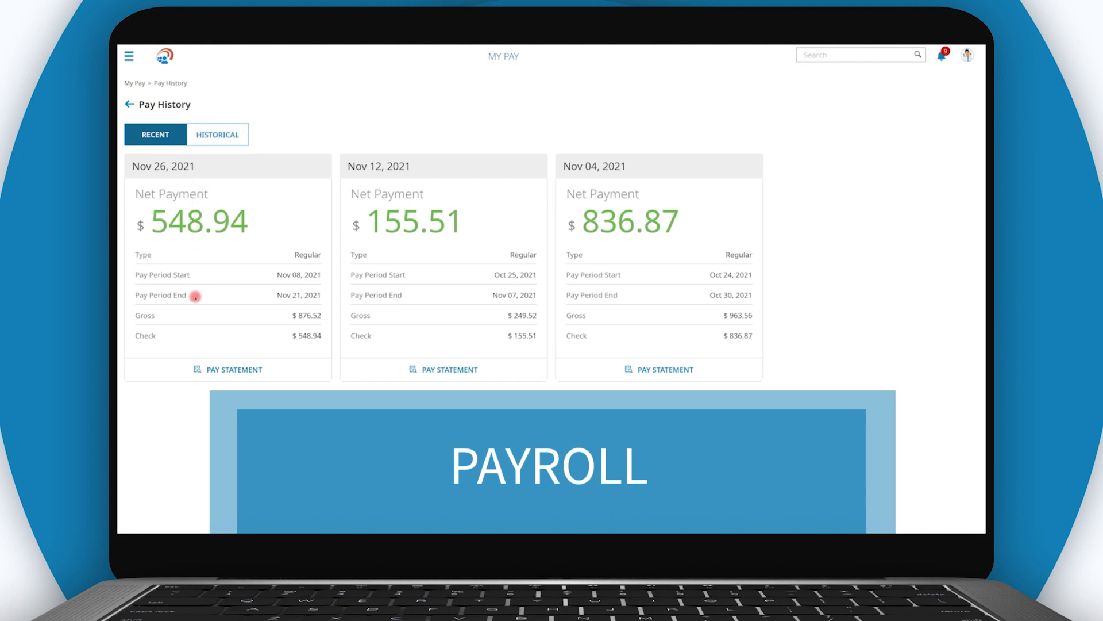
{"action": "left_click", "coordinate": [186, 368]}
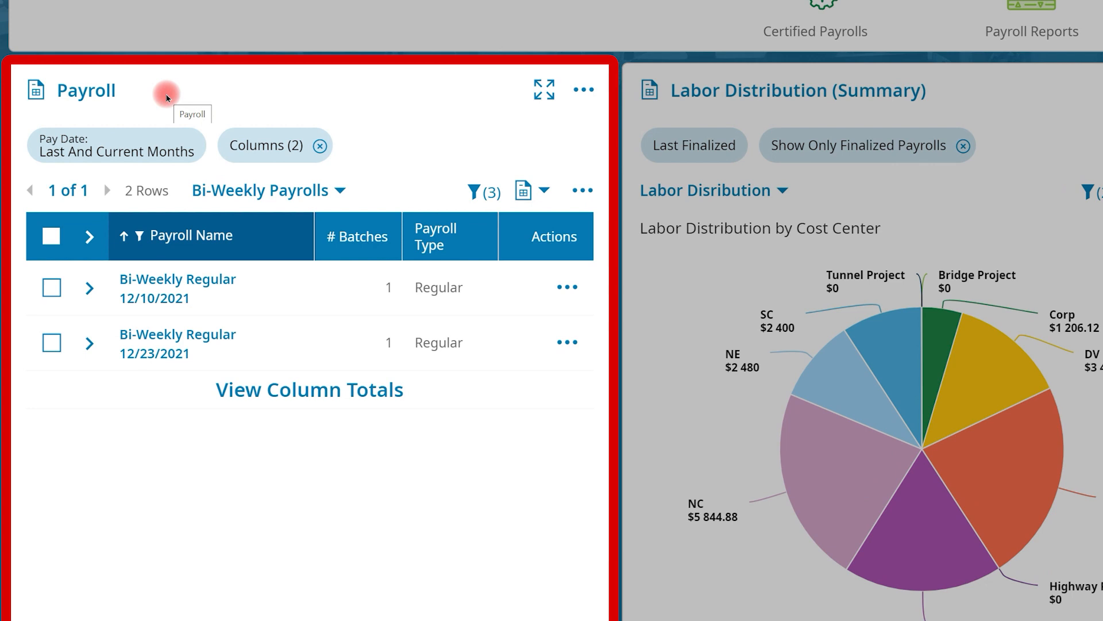
- Open payroll prep for the Bi-Weekly Regular 12/10/2021 payroll and initiate it with the preset options
{"action": "left_click", "coordinate": [567, 285]}
{"action": "left_click", "coordinate": [581, 329]}
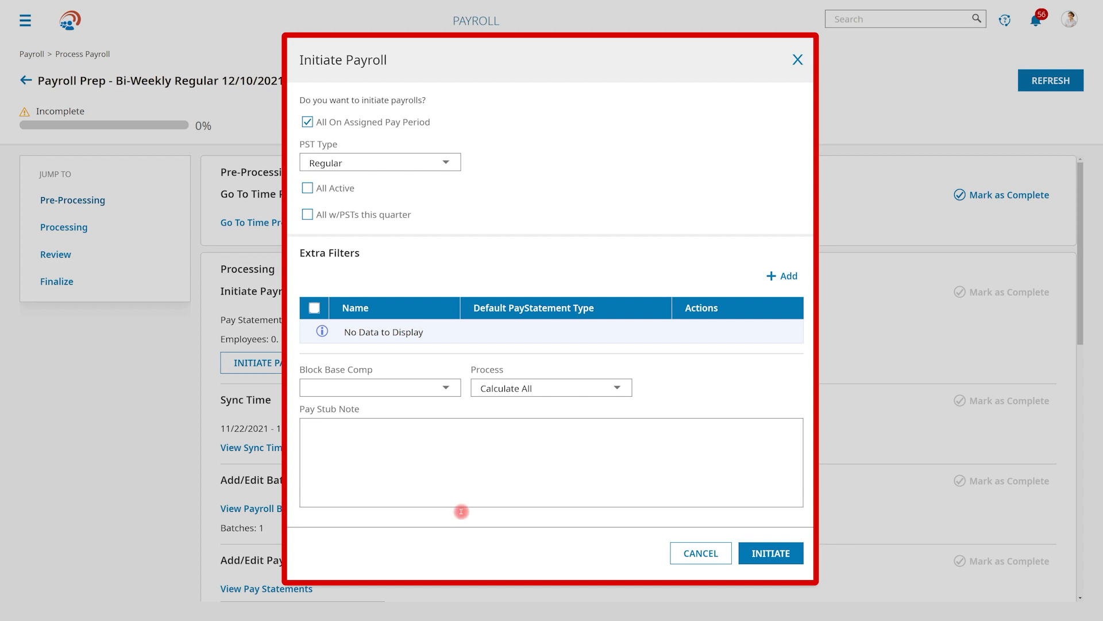
{"action": "left_click", "coordinate": [750, 553]}
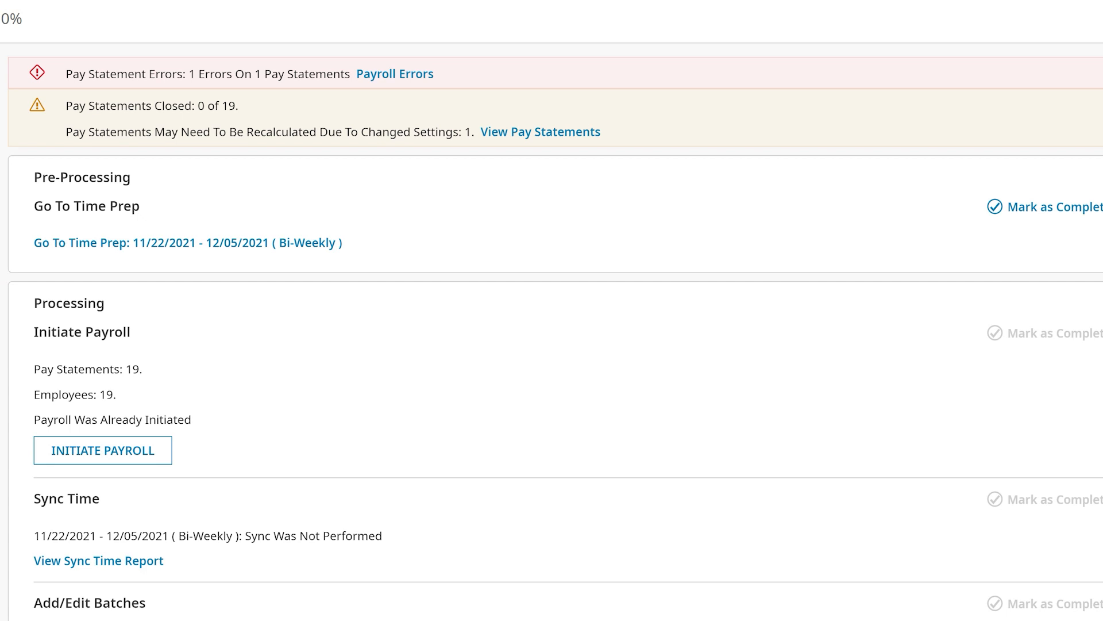
- Review the time prep checklist for the 11/22/2021 - 12/05/2021 bi-weekly pay period and return to payroll prep
{"action": "left_click", "coordinate": [61, 242]}
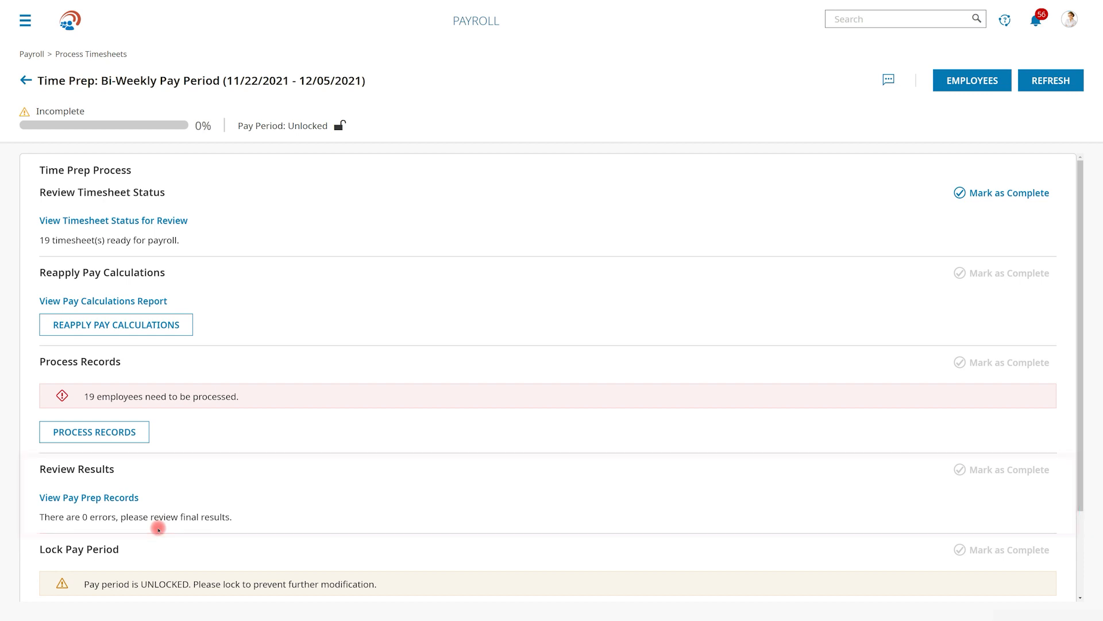
{"action": "scroll", "coordinate": [158, 529], "scroll_direction": "down", "scroll_amount": 3}
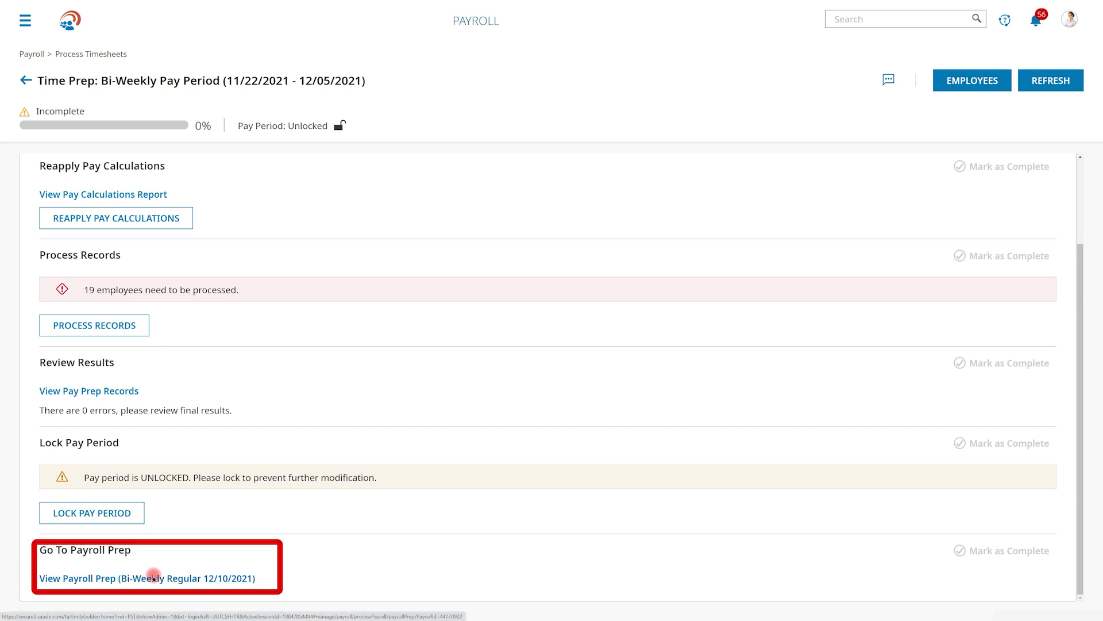
{"action": "left_click", "coordinate": [154, 577]}
- Open the Regular Earnings batch from the payroll batches in the Processing section for editing
{"action": "left_click", "coordinate": [80, 228]}
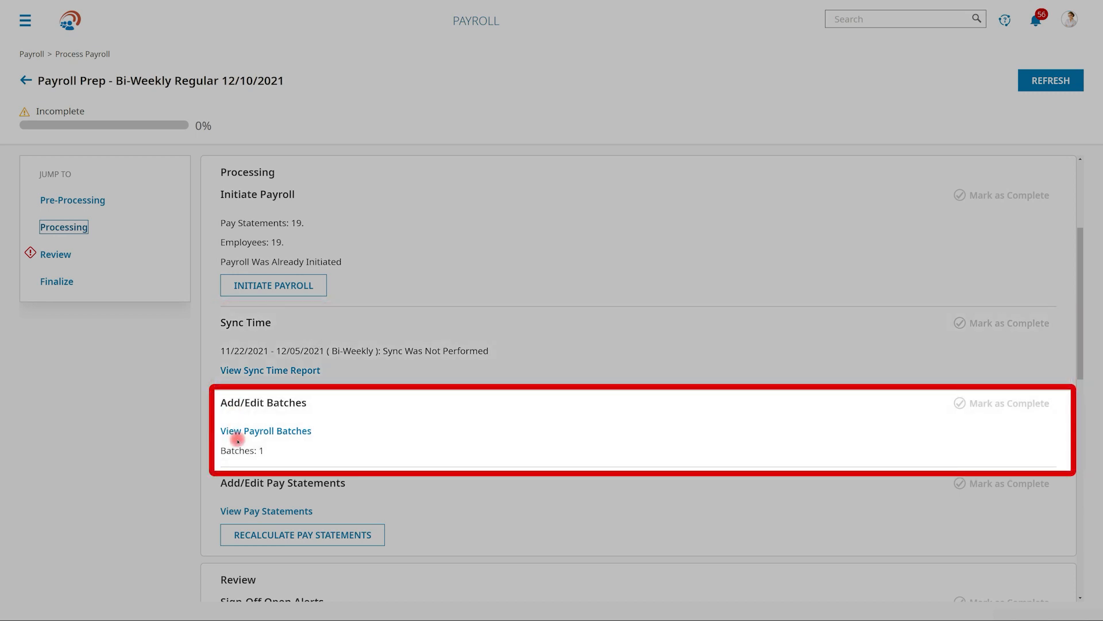
{"action": "left_click", "coordinate": [237, 431]}
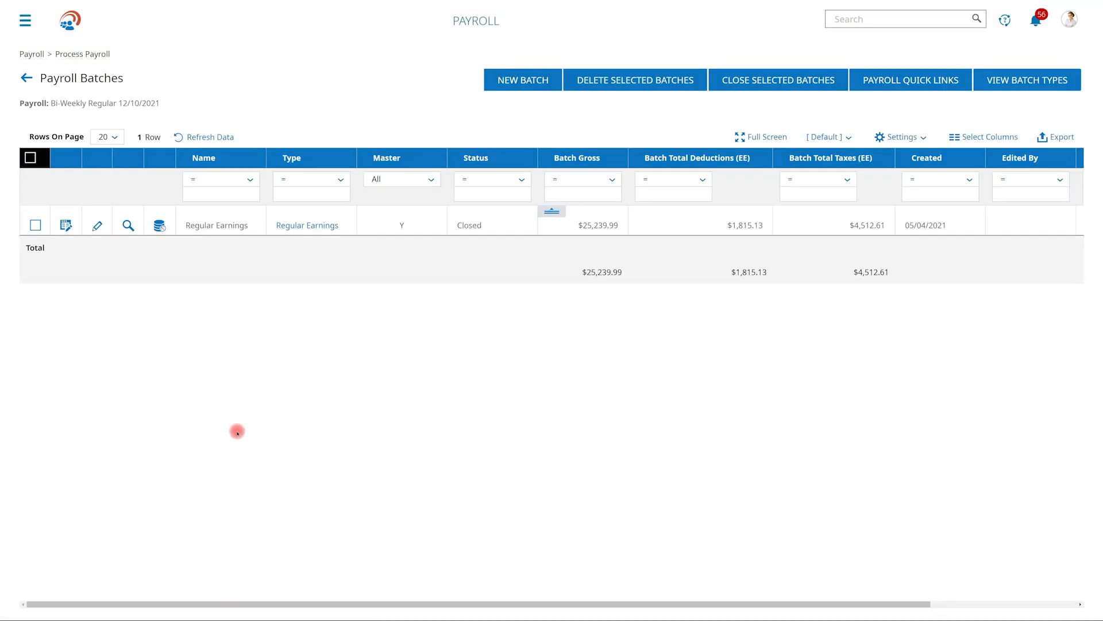
{"action": "left_click", "coordinate": [66, 224]}
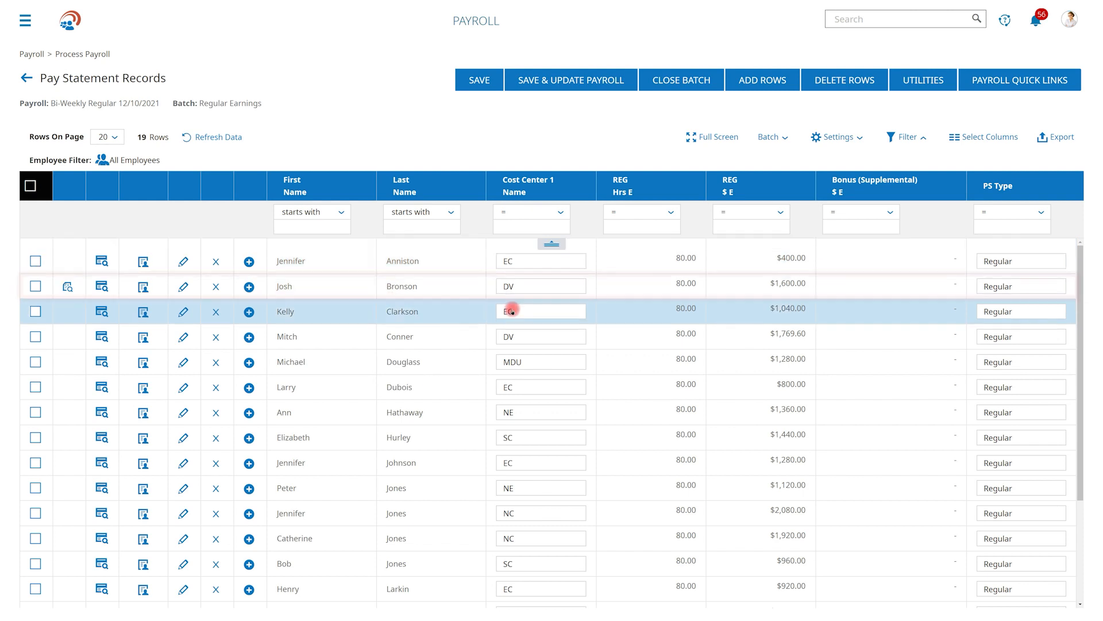
- Step through the regular hours and supplemental bonus cells of several employees' pay statement records
{"action": "left_click", "coordinate": [671, 285]}
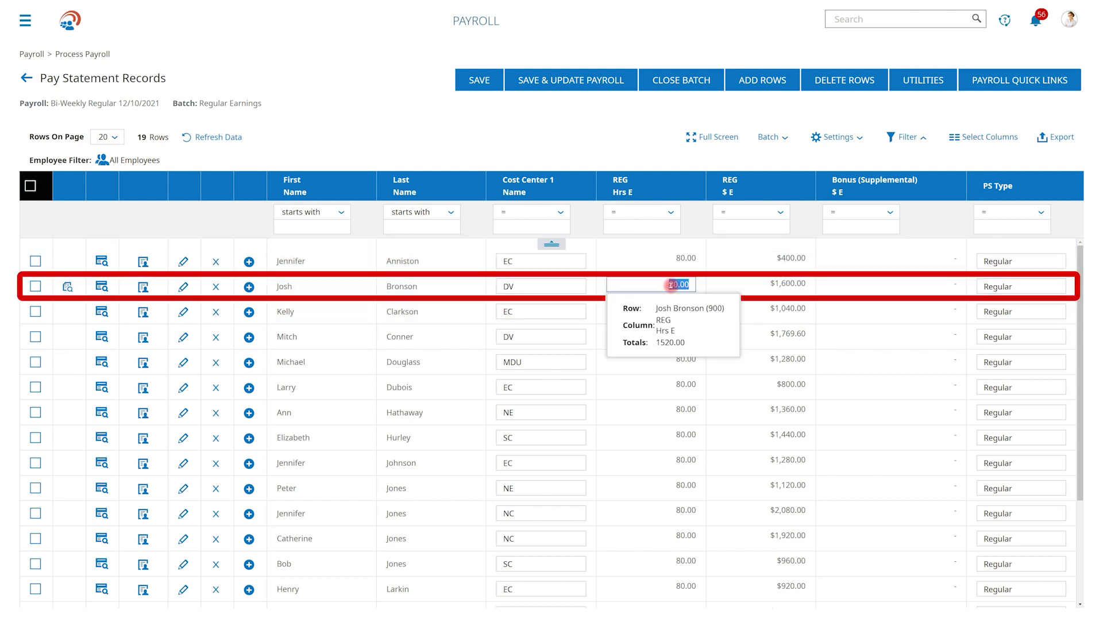
{"action": "key", "text": "Down"}
{"action": "key", "text": "Down"}
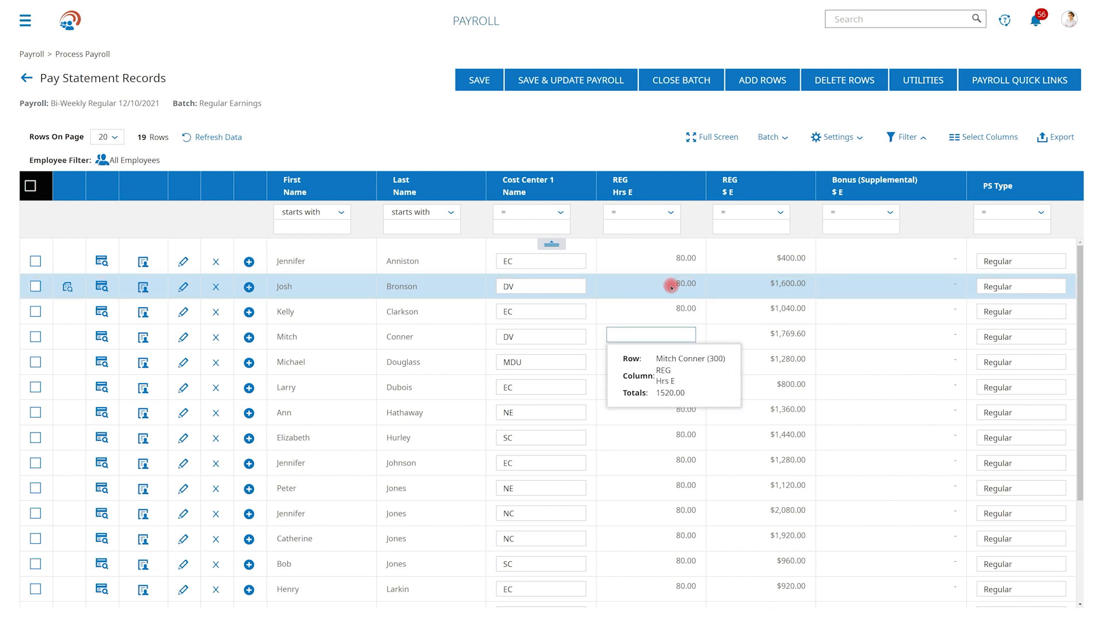
{"action": "key", "text": "Down"}
{"action": "key", "text": "Right"}
{"action": "key", "text": "Right"}
{"action": "key", "text": "Down"}
{"action": "key", "text": "Down"}
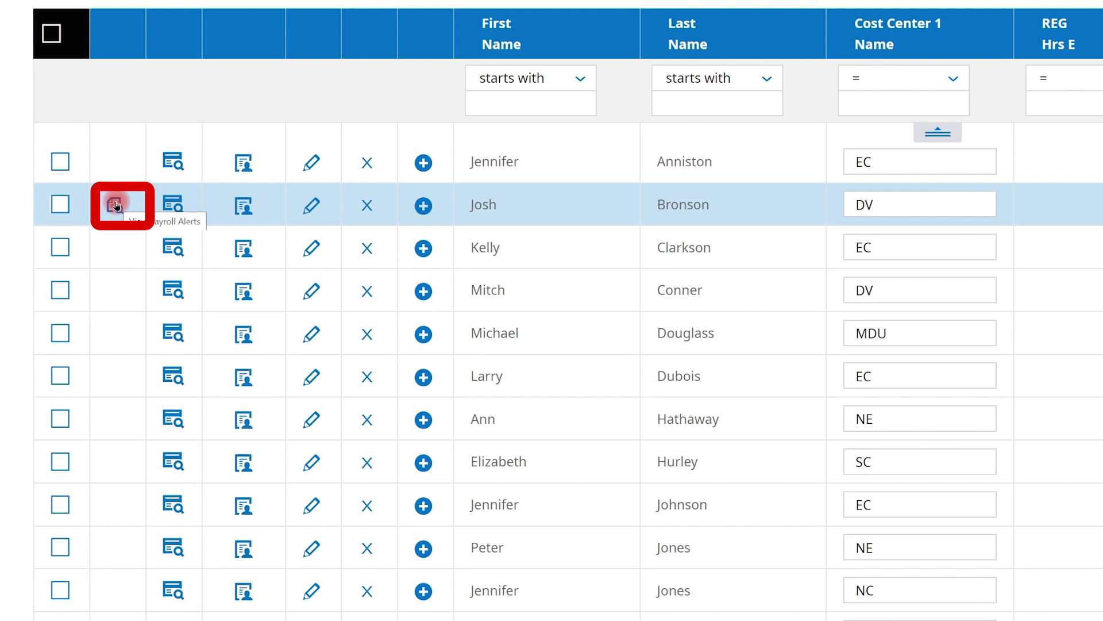
- Open the payroll alerts of the second-row employee and mark the bonus reminder as completed
{"action": "left_click", "coordinate": [115, 205]}
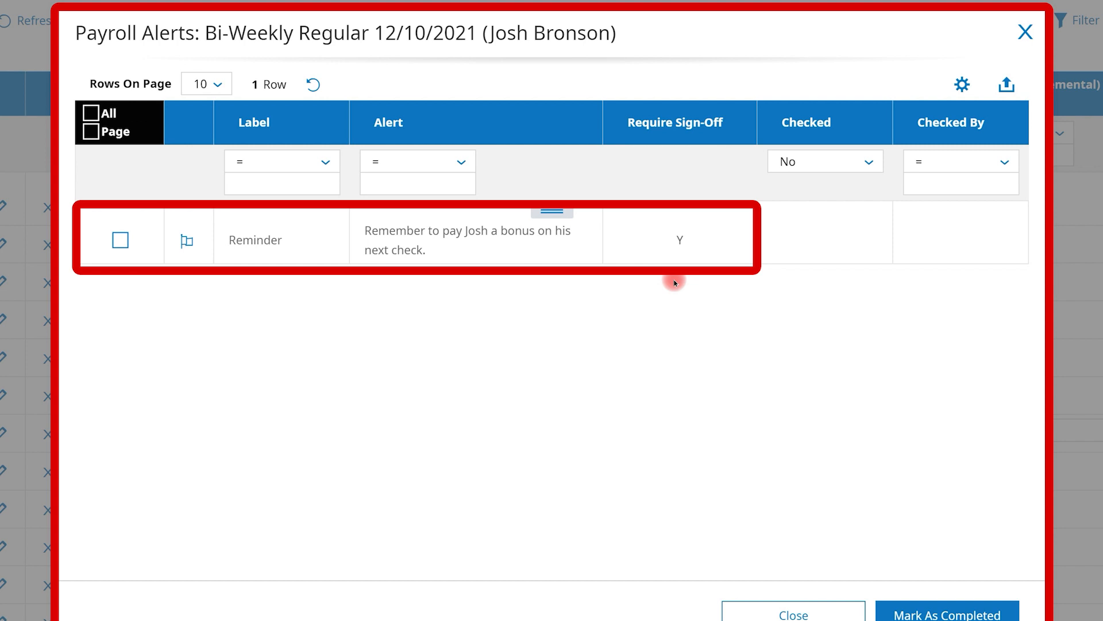
{"action": "left_click", "coordinate": [185, 244]}
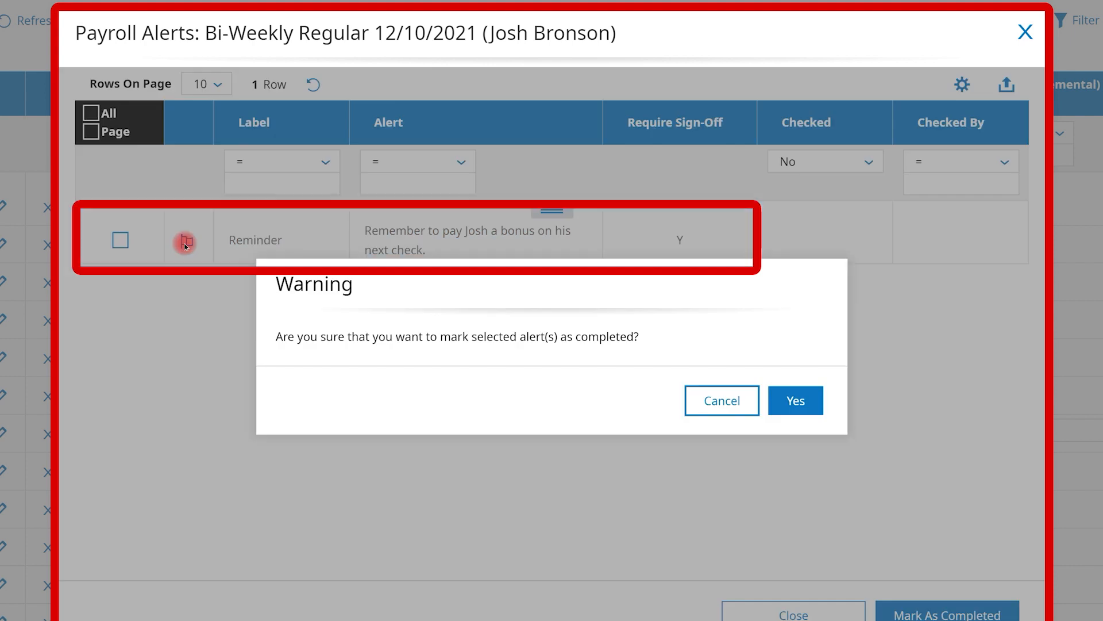
{"action": "left_click", "coordinate": [793, 404]}
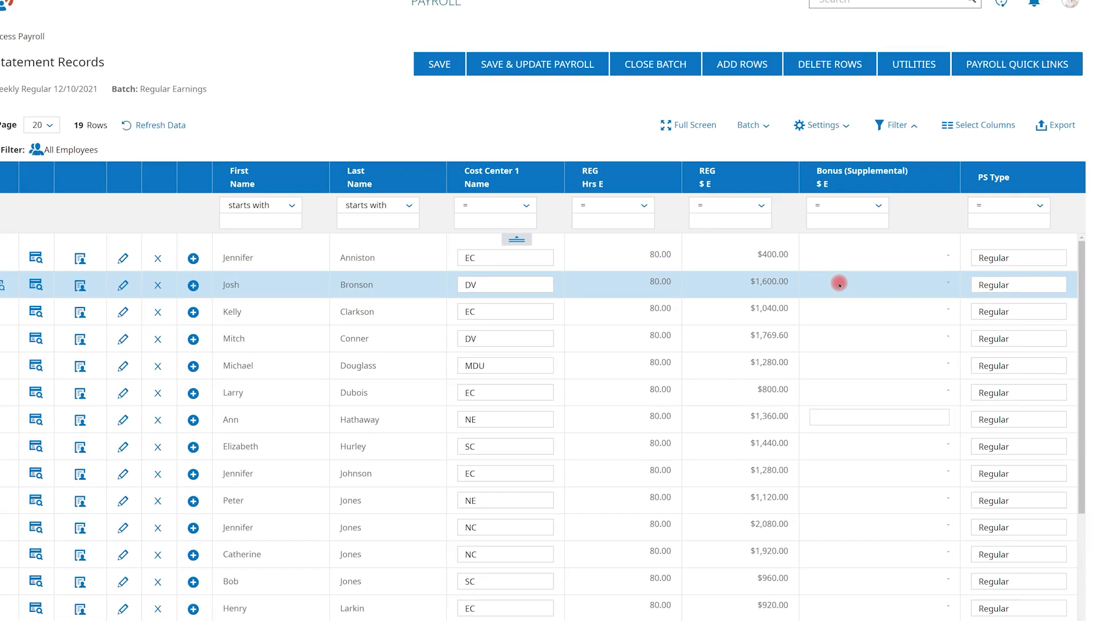
- Add an extra pay statement row for the second-row employee and enter a supplemental bonus of 500 on it
{"action": "left_click", "coordinate": [839, 283]}
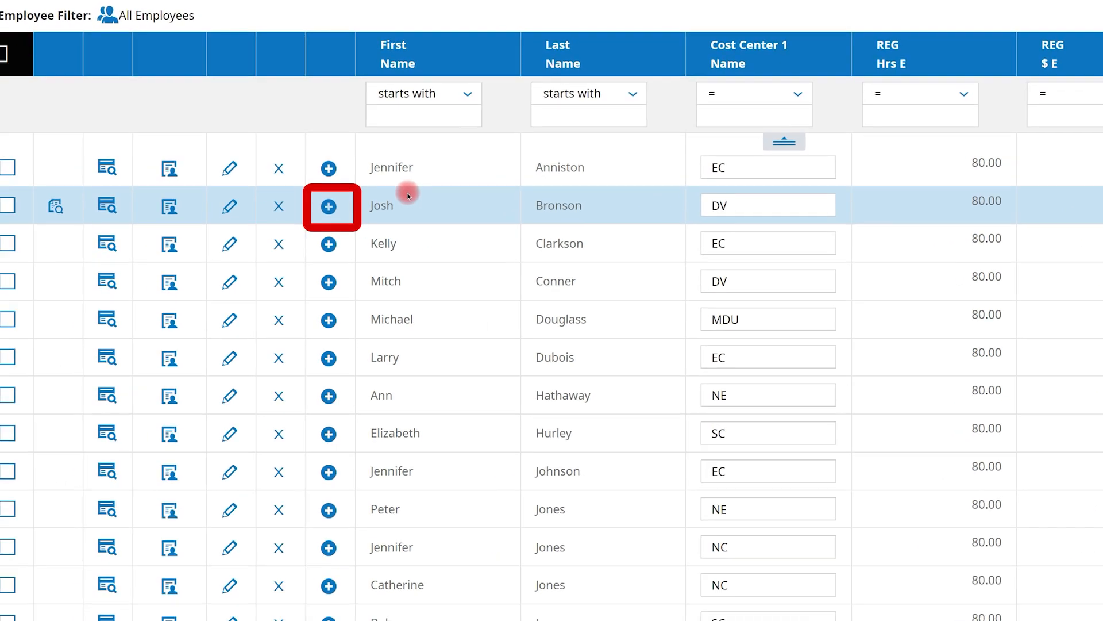
{"action": "left_click", "coordinate": [42, 234]}
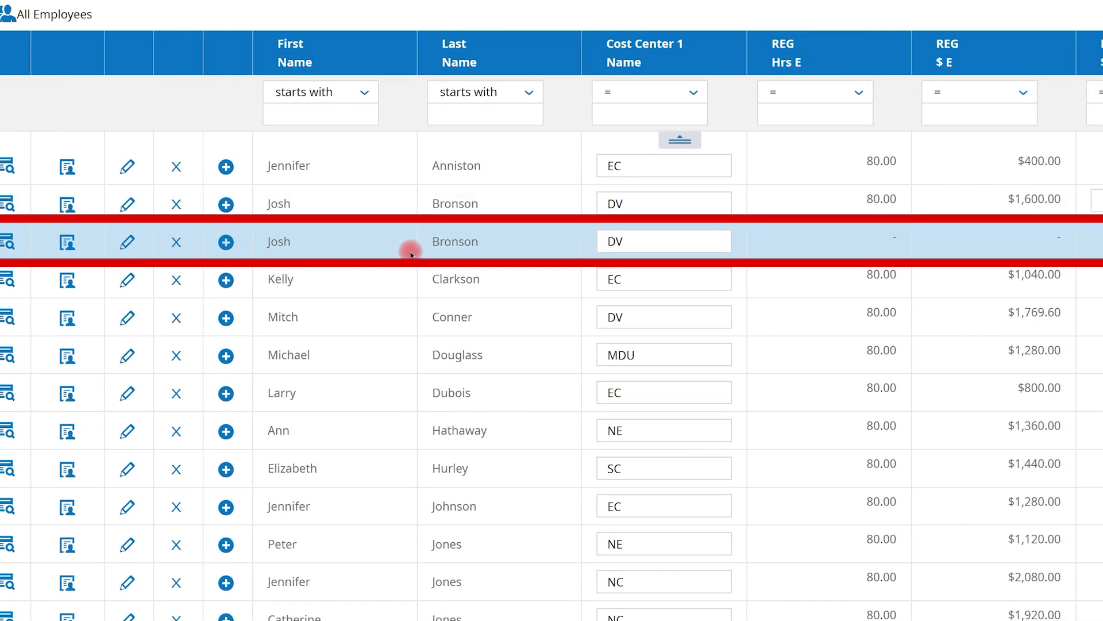
{"action": "left_click", "coordinate": [787, 240]}
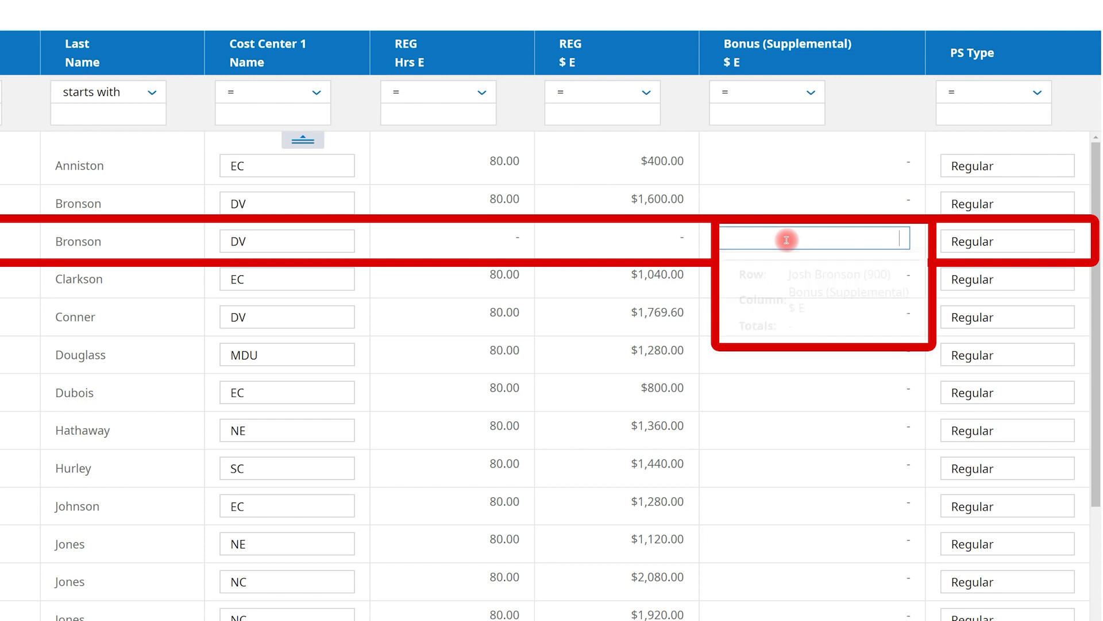
{"action": "type", "text": "500"}
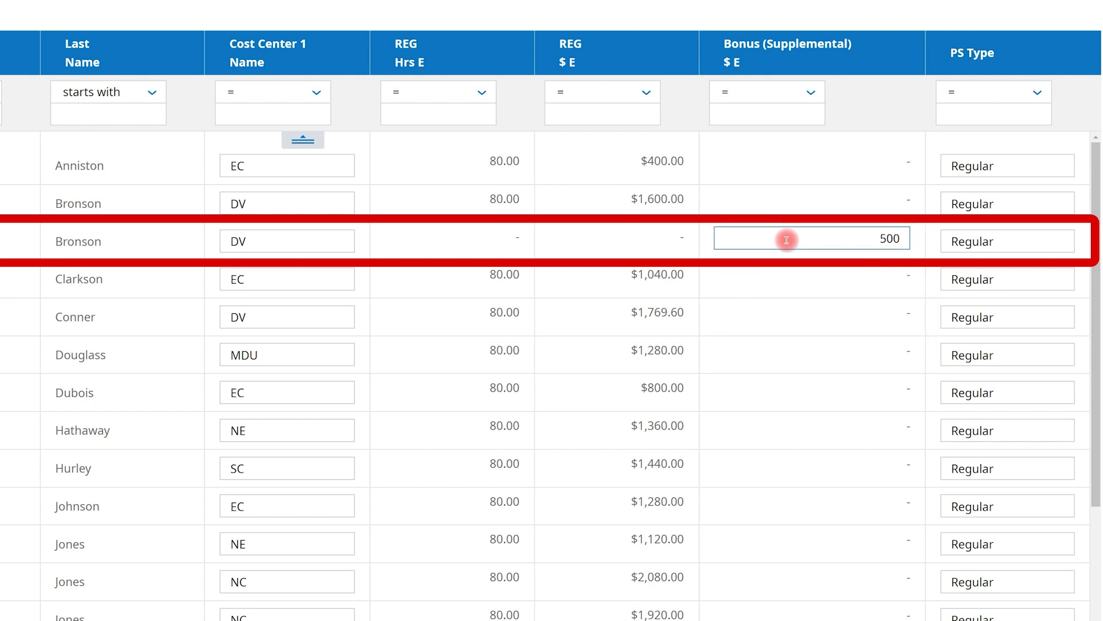
- Set the added row's PS Type to Bonus, then save the batch edits and update the payroll
{"action": "left_click", "coordinate": [991, 241]}
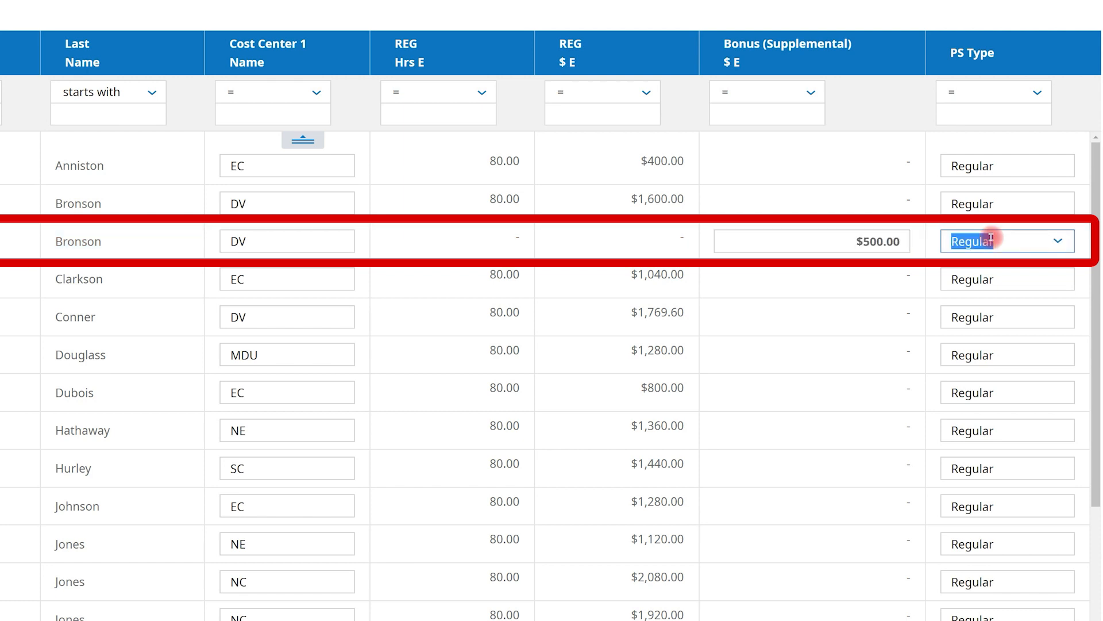
{"action": "left_click", "coordinate": [1059, 240]}
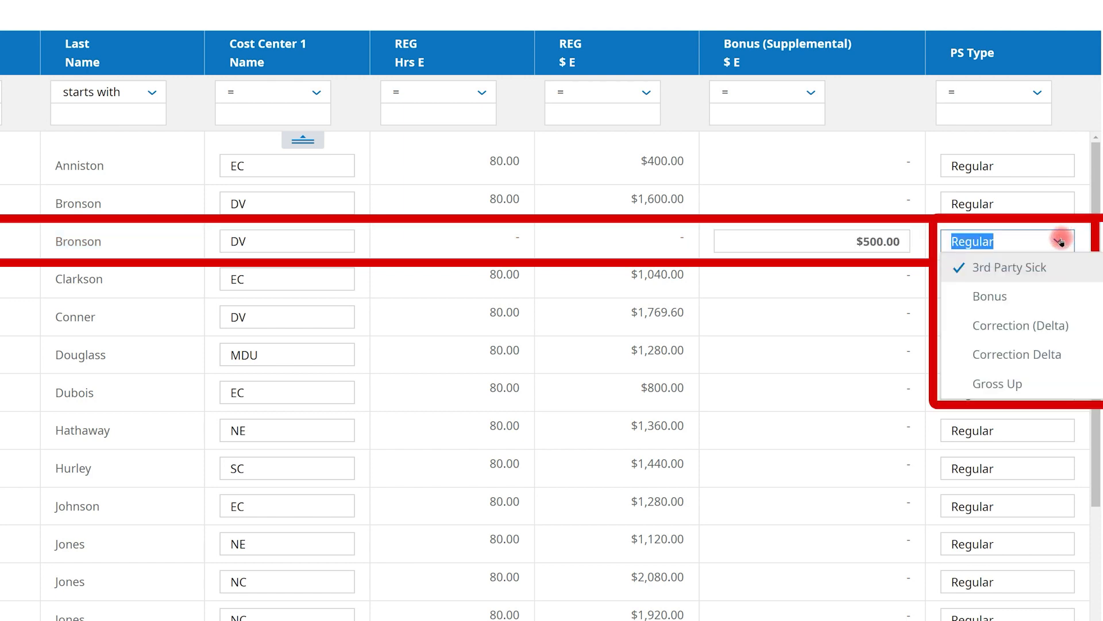
{"action": "left_click", "coordinate": [1046, 295]}
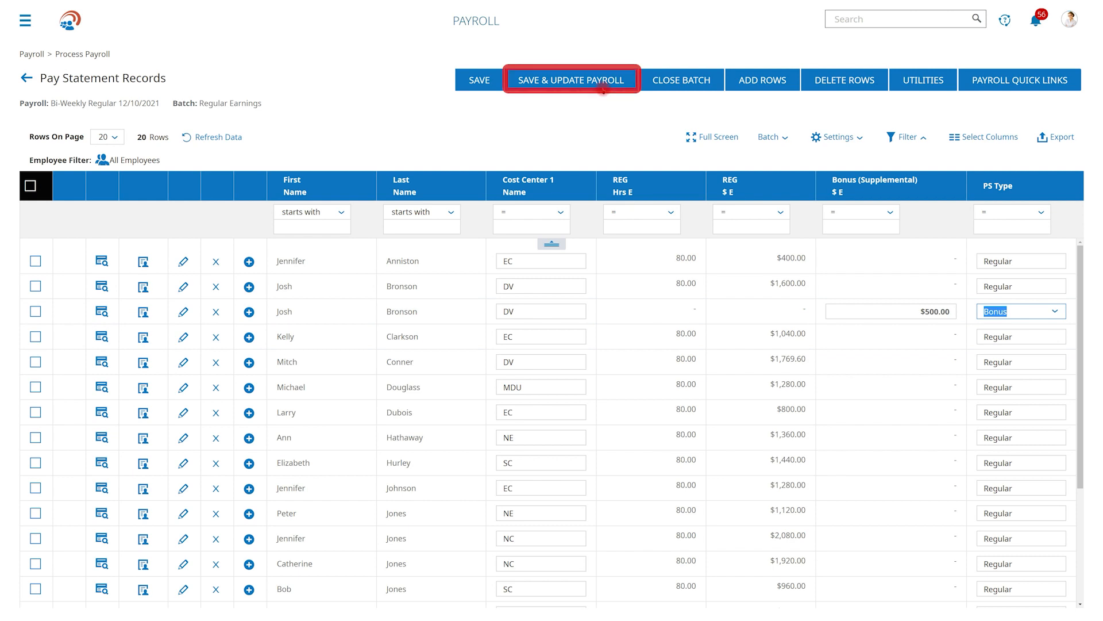
{"action": "left_click", "coordinate": [598, 84]}
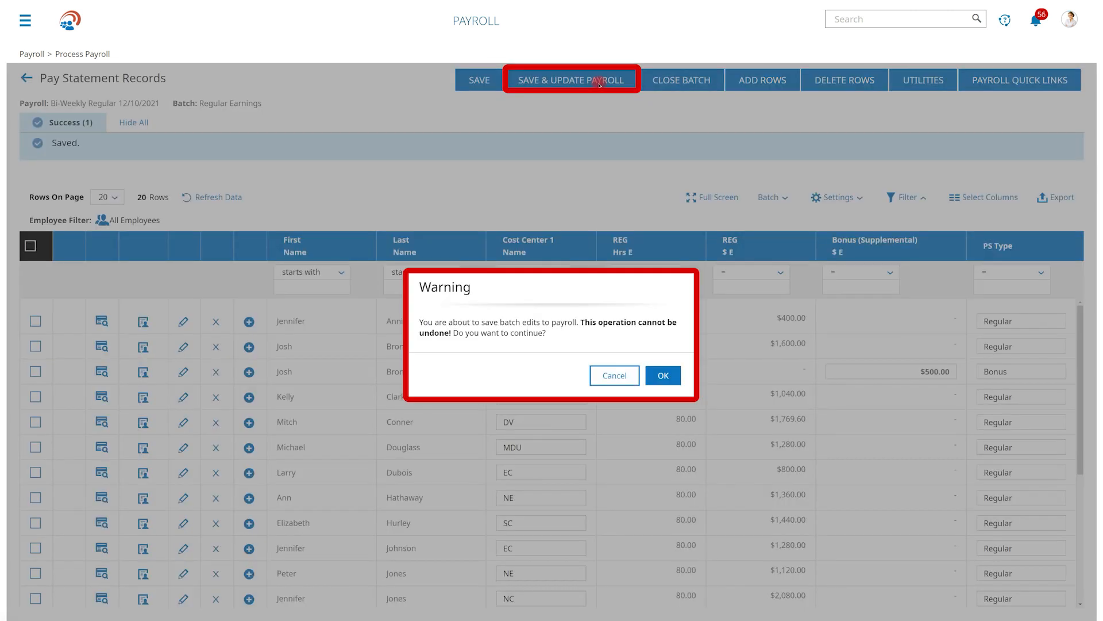
{"action": "left_click", "coordinate": [666, 373]}
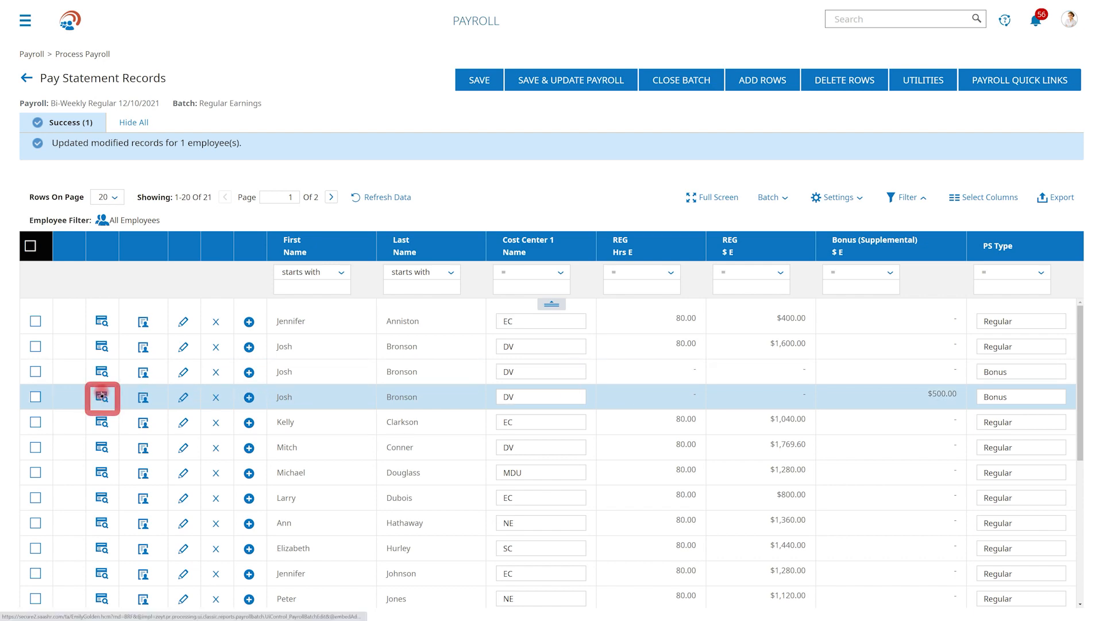
- Preview the employee's $500.00 bonus pay statement, examine its earnings, taxes and net pay, and close the preview
{"action": "left_click", "coordinate": [55, 404]}
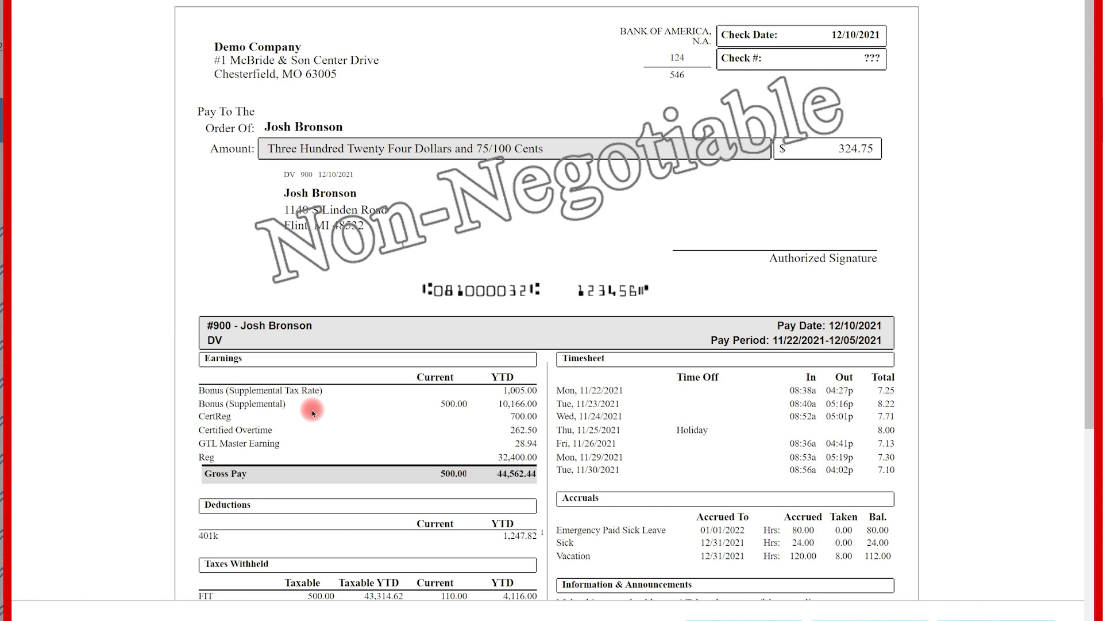
{"action": "scroll", "coordinate": [312, 413], "scroll_direction": "down", "scroll_amount": 3}
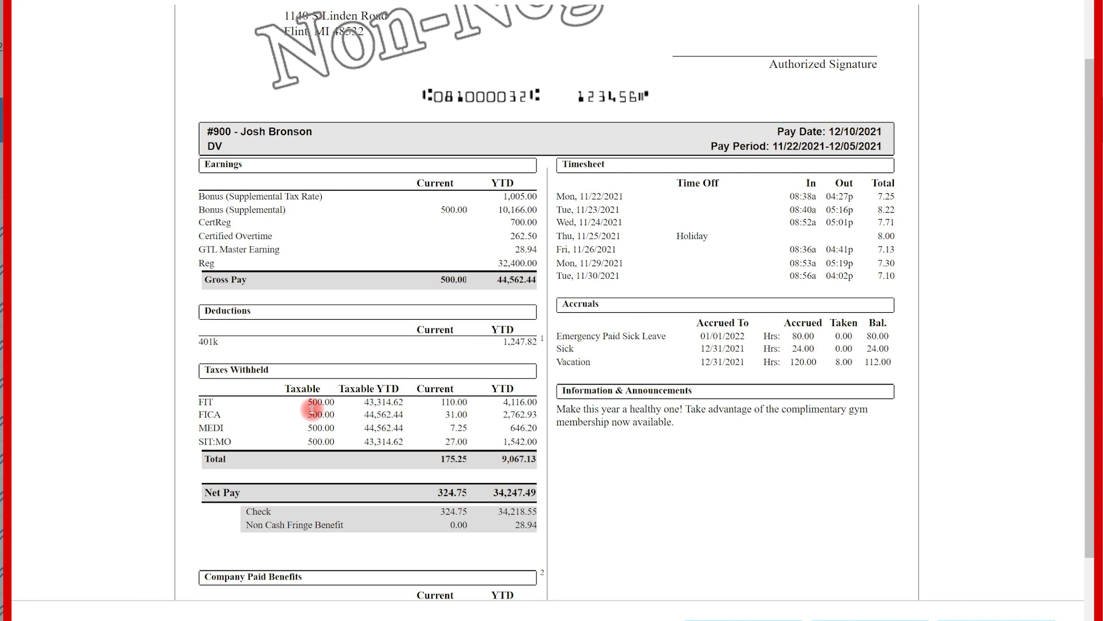
{"action": "scroll", "coordinate": [312, 409], "scroll_direction": "down", "scroll_amount": 3}
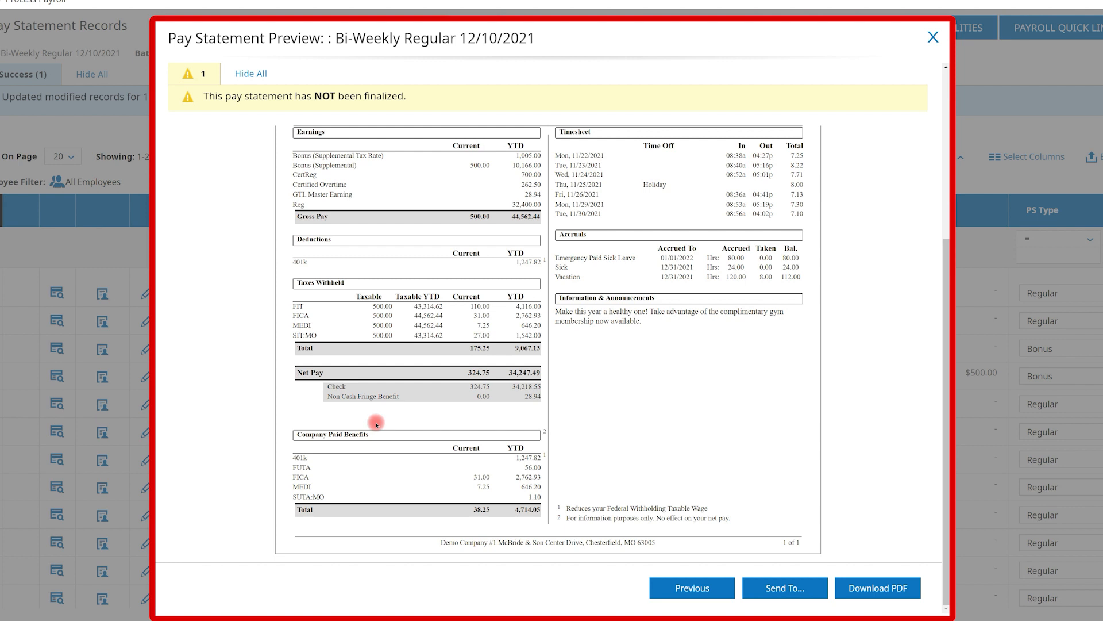
{"action": "left_click", "coordinate": [935, 39]}
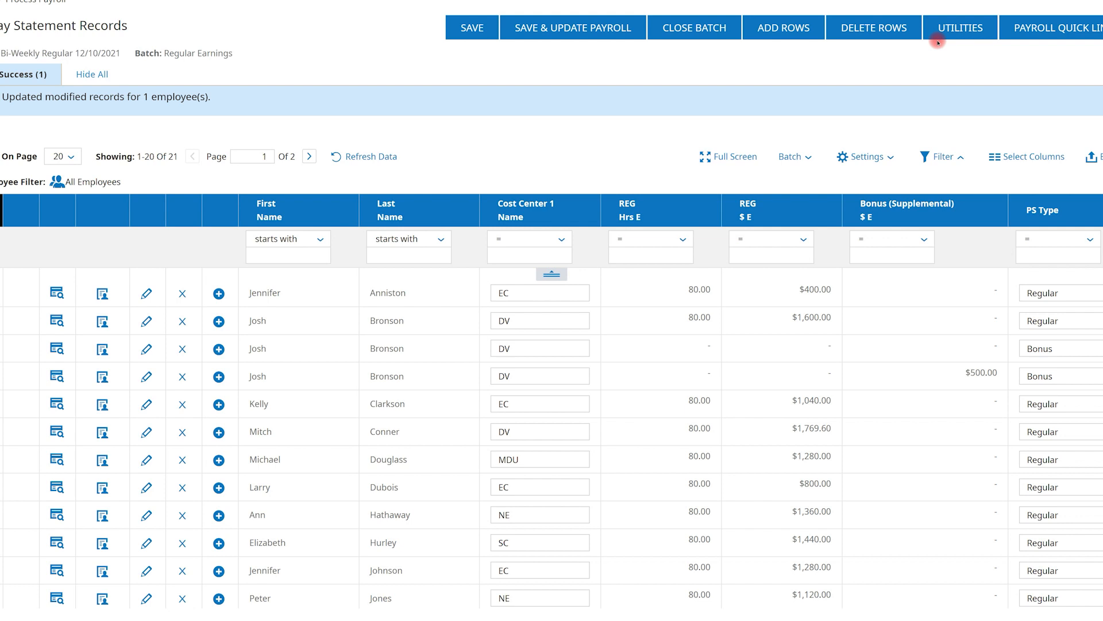
- Close editing of the Regular Earnings batch and return to payroll prep
{"action": "left_click", "coordinate": [722, 27]}
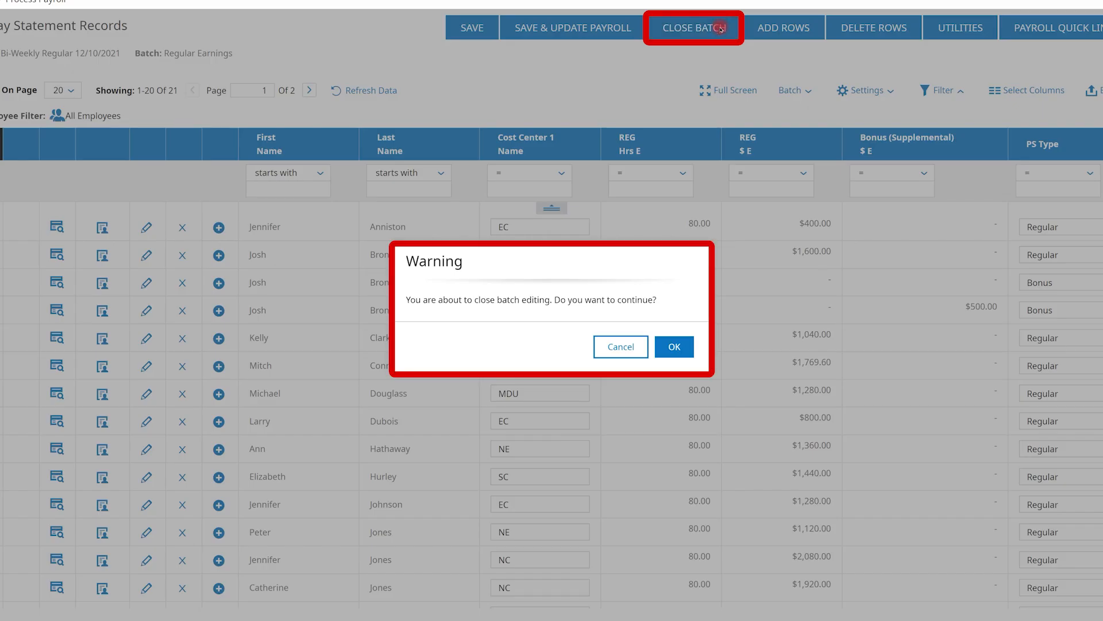
{"action": "left_click", "coordinate": [668, 343]}
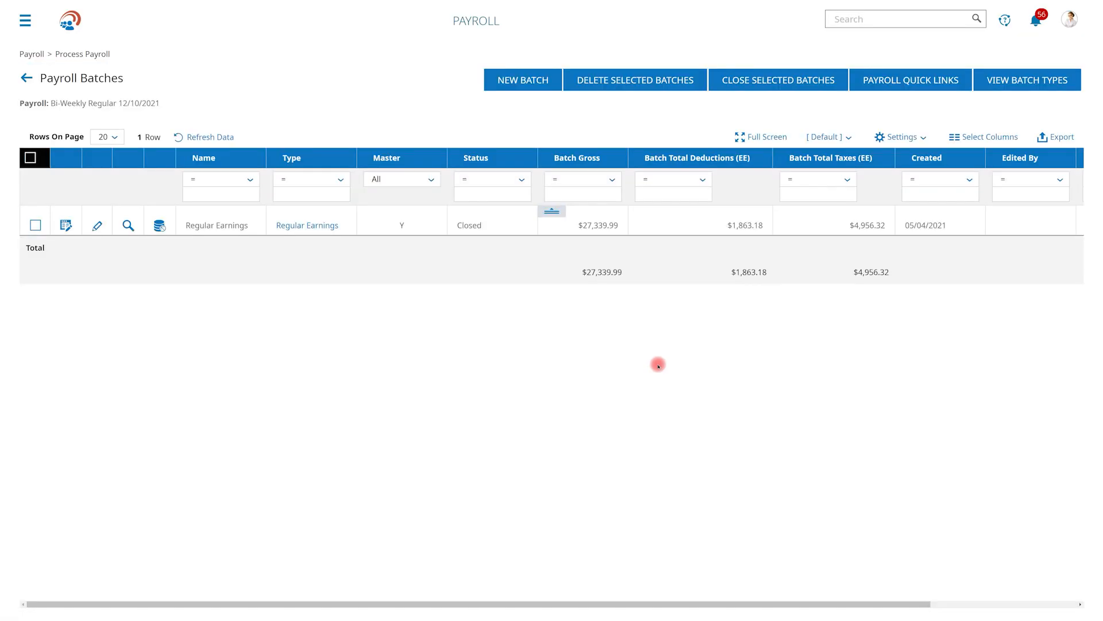
{"action": "left_click", "coordinate": [27, 78]}
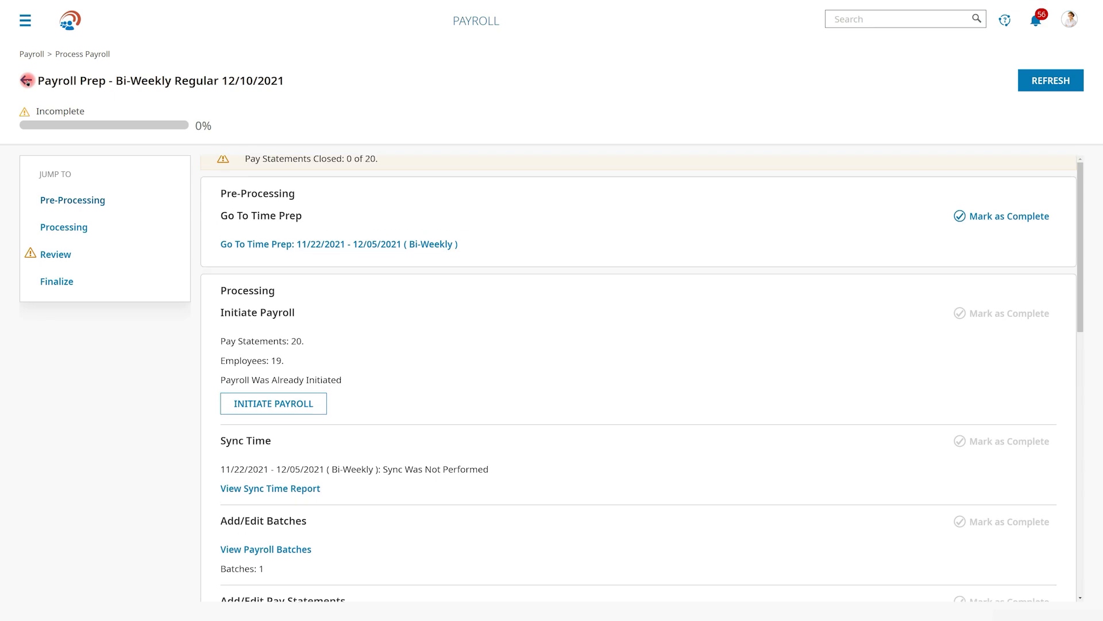
- Close the Bi-Weekly Regular 12/10/2021 payroll in the Review section, locking its pay statements
{"action": "scroll", "coordinate": [637, 373], "scroll_direction": "down", "scroll_amount": 2}
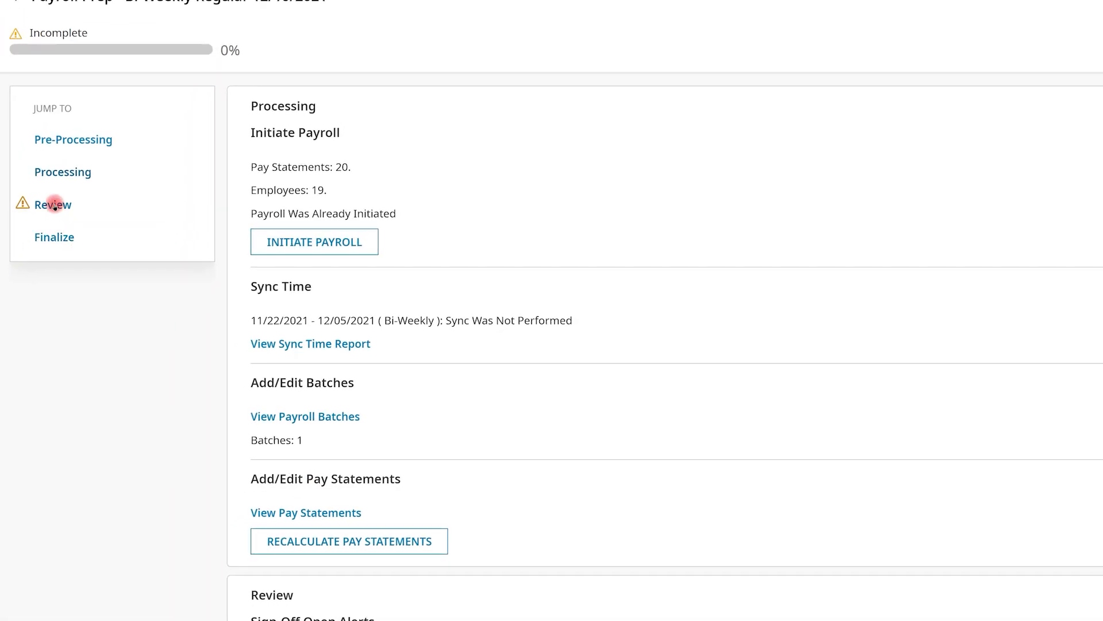
{"action": "left_click", "coordinate": [54, 206]}
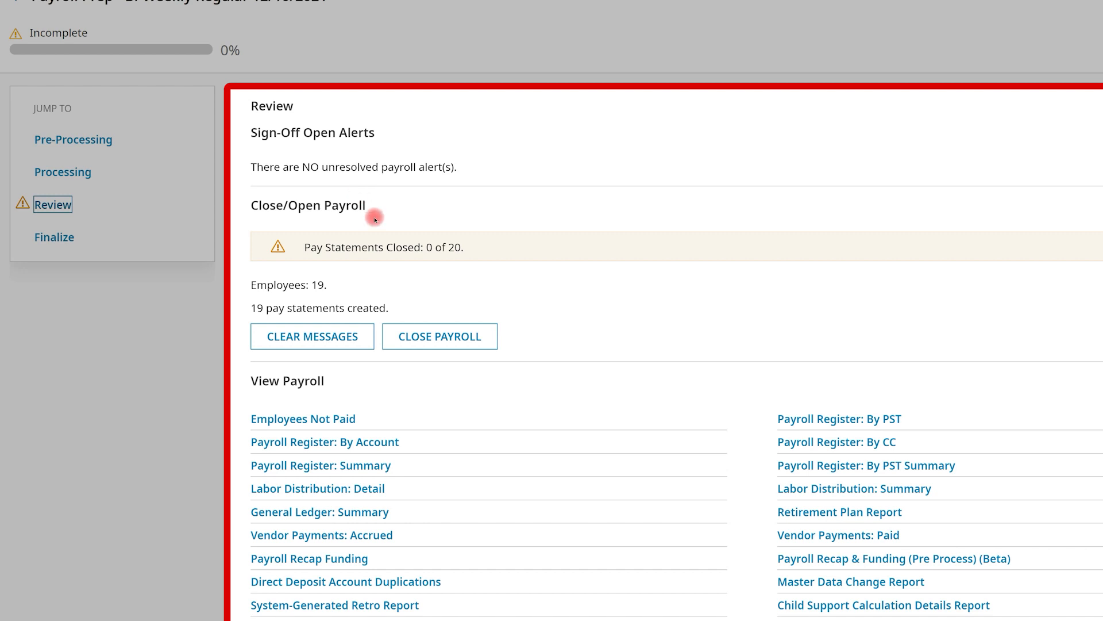
{"action": "left_click", "coordinate": [424, 335]}
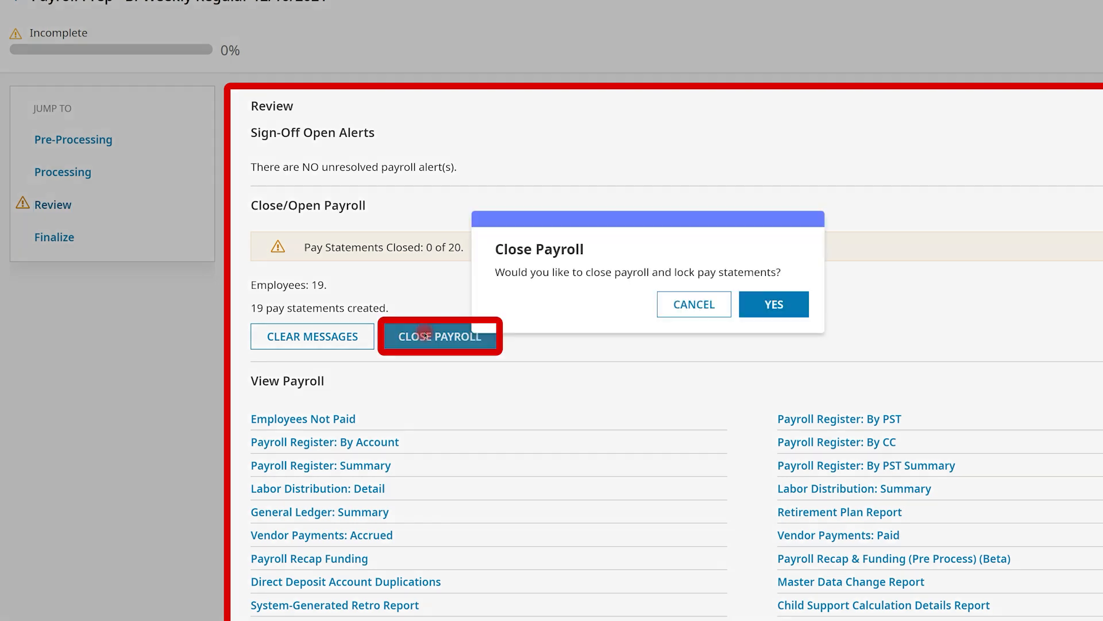
{"action": "left_click", "coordinate": [747, 303]}
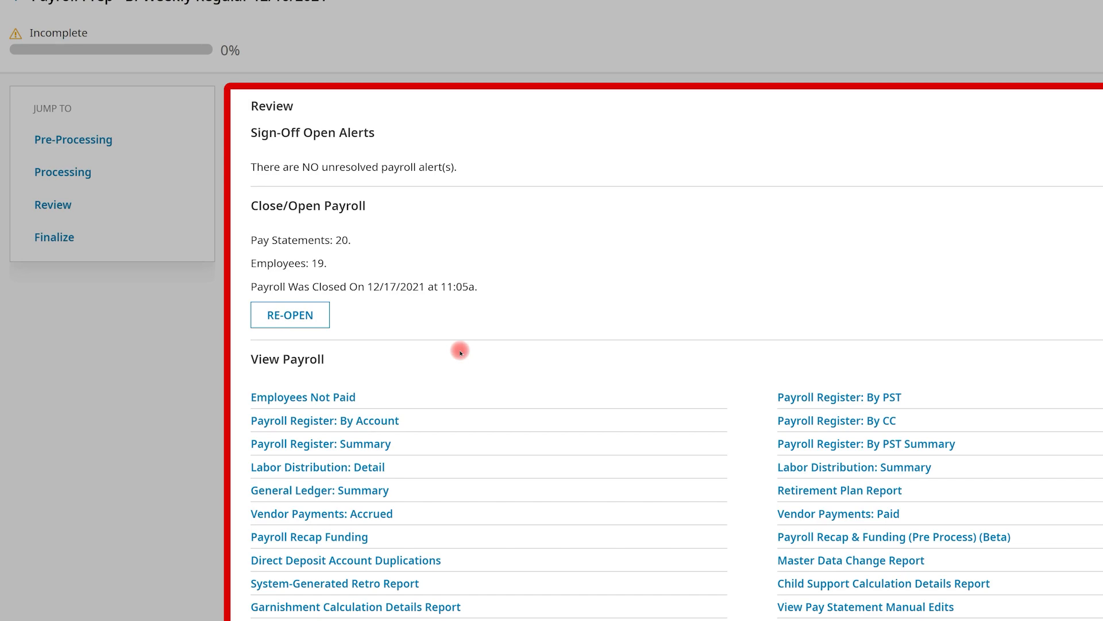
- Examine the Payroll Register: By PST and the General Ledger: Summary reports for the closed payroll, returning to payroll prep
{"action": "left_click", "coordinate": [784, 397]}
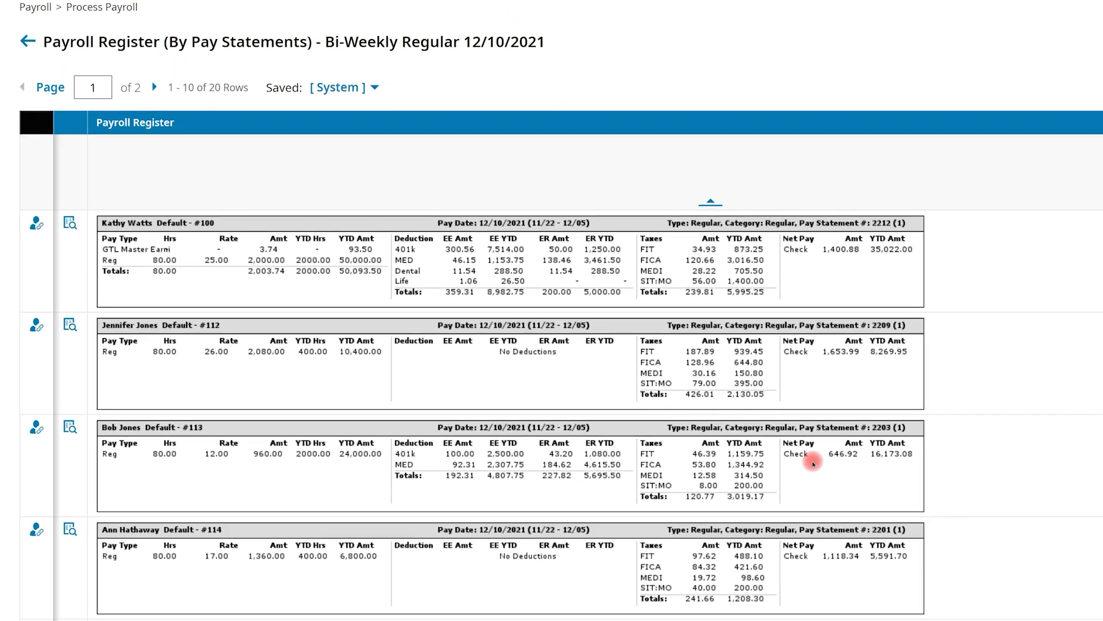
{"action": "left_click", "coordinate": [25, 51]}
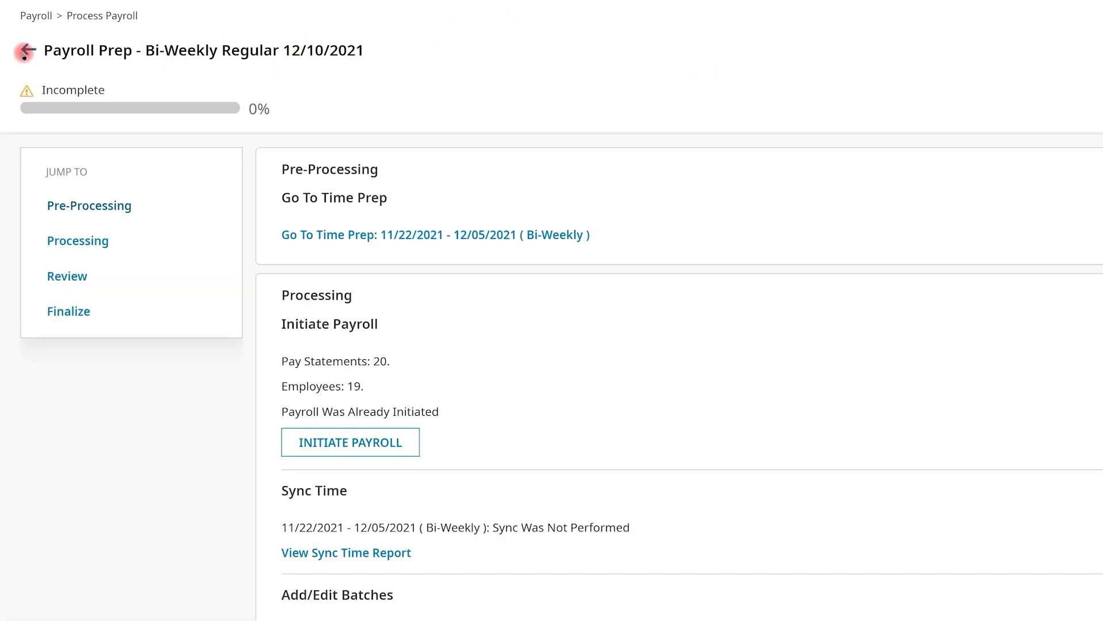
{"action": "left_click", "coordinate": [68, 279]}
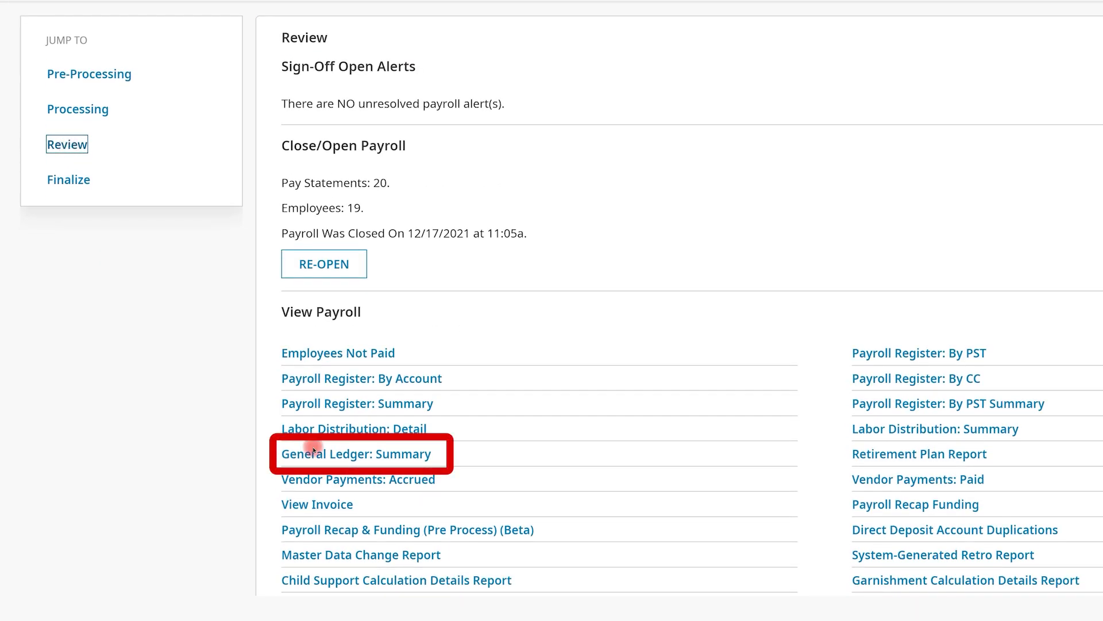
{"action": "left_click", "coordinate": [316, 458]}
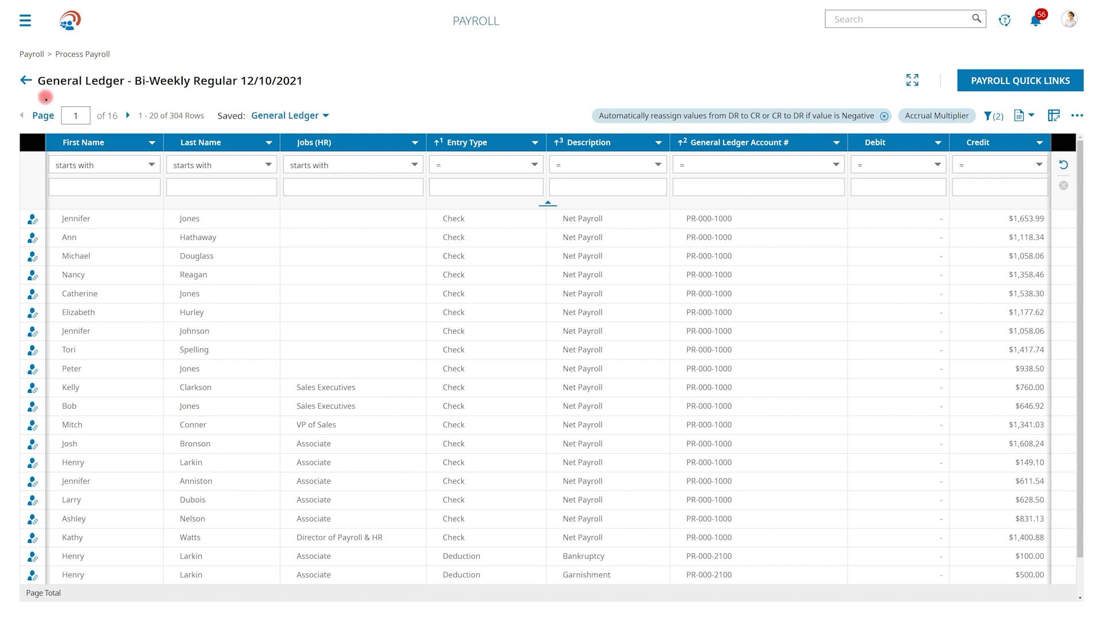
{"action": "left_click", "coordinate": [27, 80]}
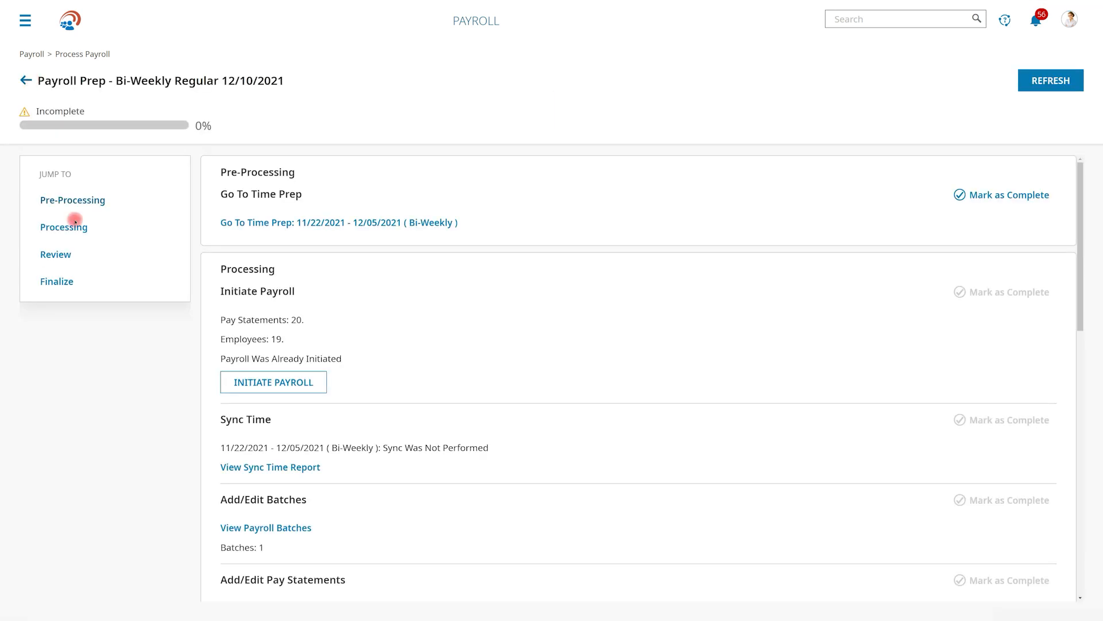
- Examine the Payroll Recap Funding report's taxes, vendor liabilities and general ledger summary, and return to payroll prep
{"action": "left_click", "coordinate": [66, 253]}
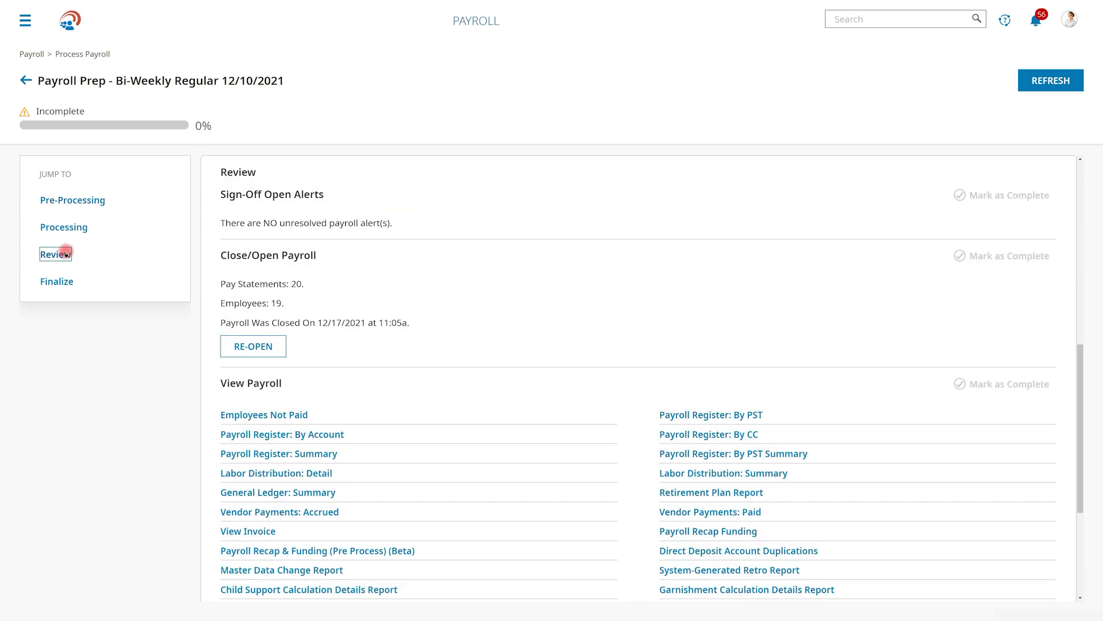
{"action": "left_click", "coordinate": [677, 531]}
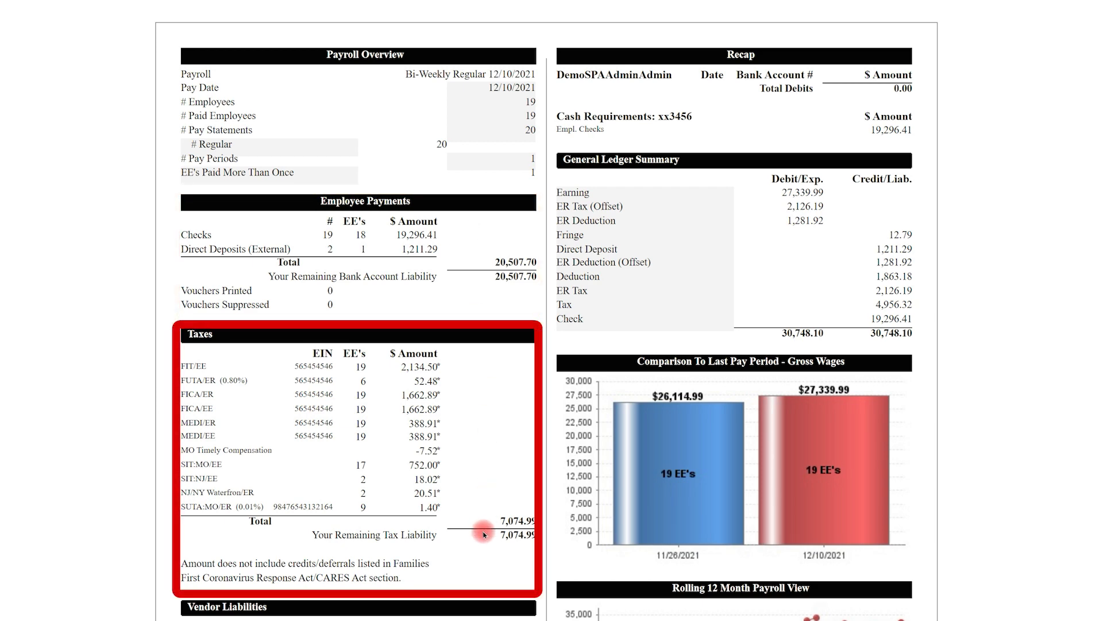
{"action": "scroll", "coordinate": [484, 534], "scroll_direction": "down", "scroll_amount": 2}
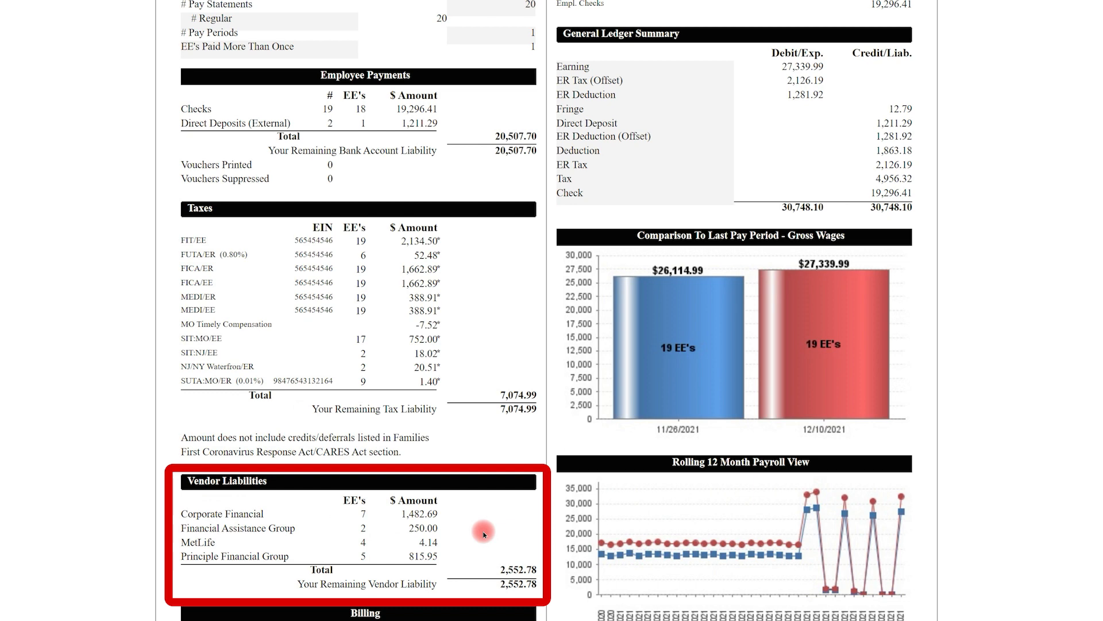
{"action": "scroll", "coordinate": [484, 534], "scroll_direction": "up", "scroll_amount": 2}
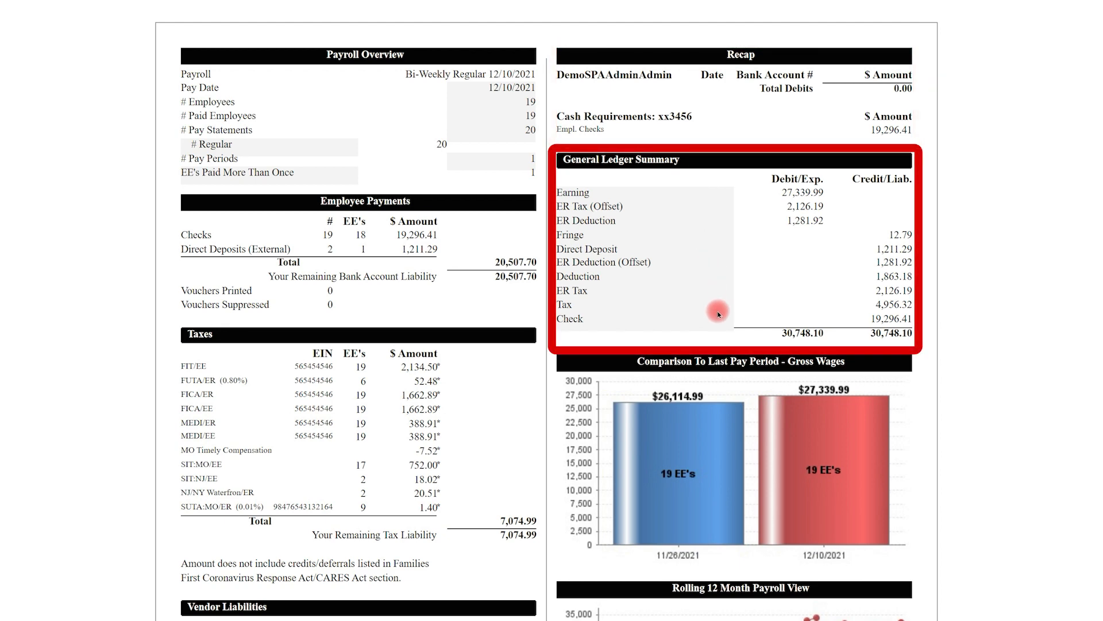
{"action": "scroll", "coordinate": [719, 323], "scroll_direction": "down", "scroll_amount": 3}
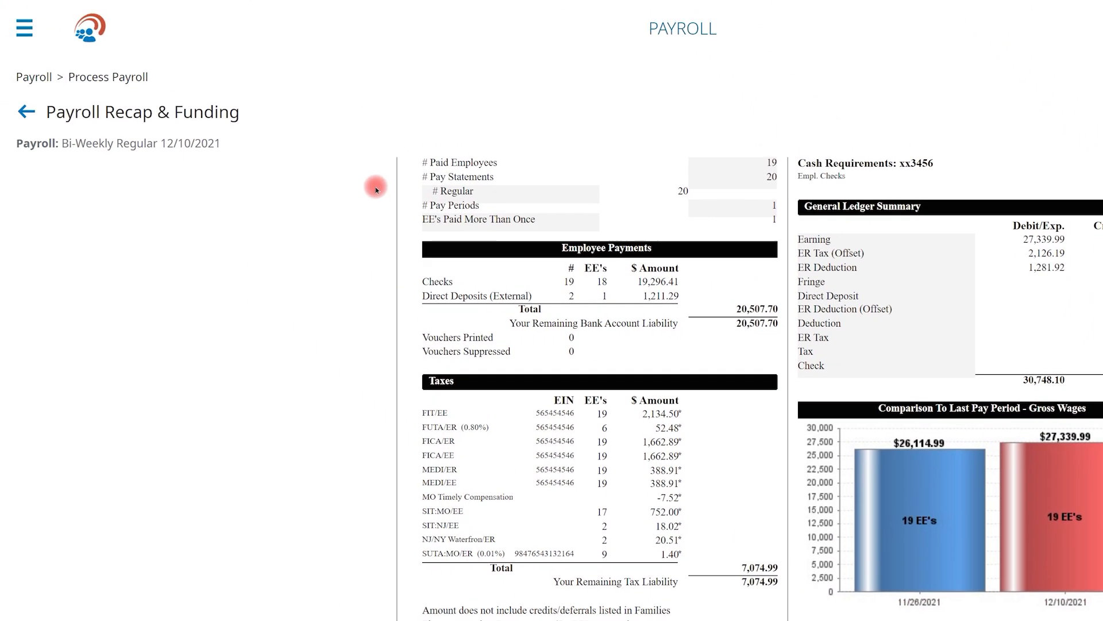
{"action": "left_click", "coordinate": [25, 111]}
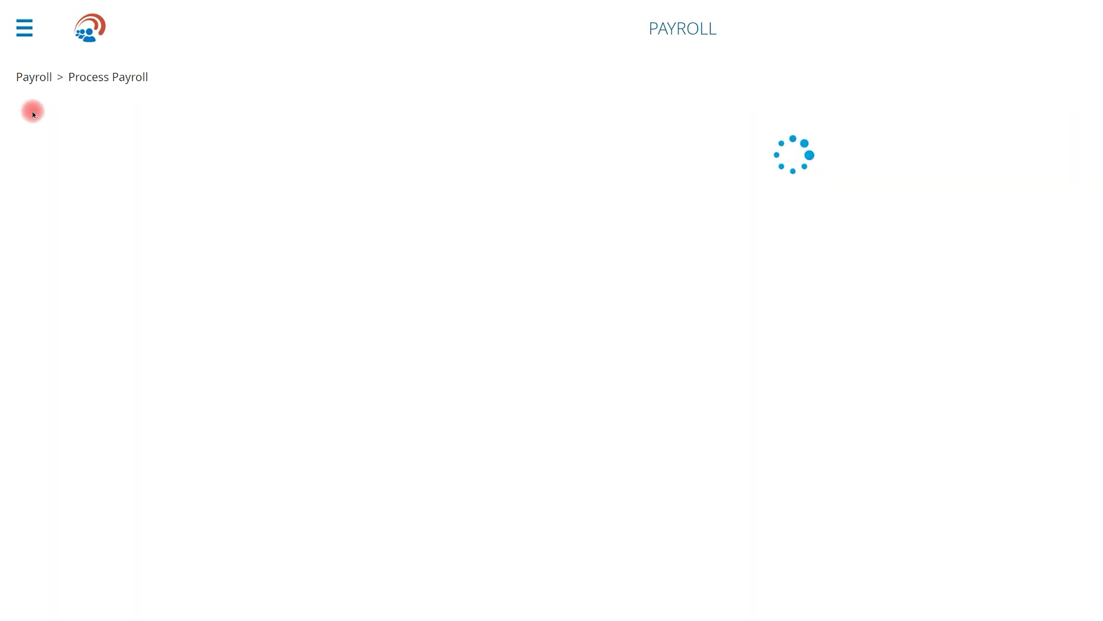
- Look through the remaining View Payroll reports in the Review section, including Master Data Change Report and View Pay Statement Manual Edits
{"action": "left_click", "coordinate": [82, 370]}
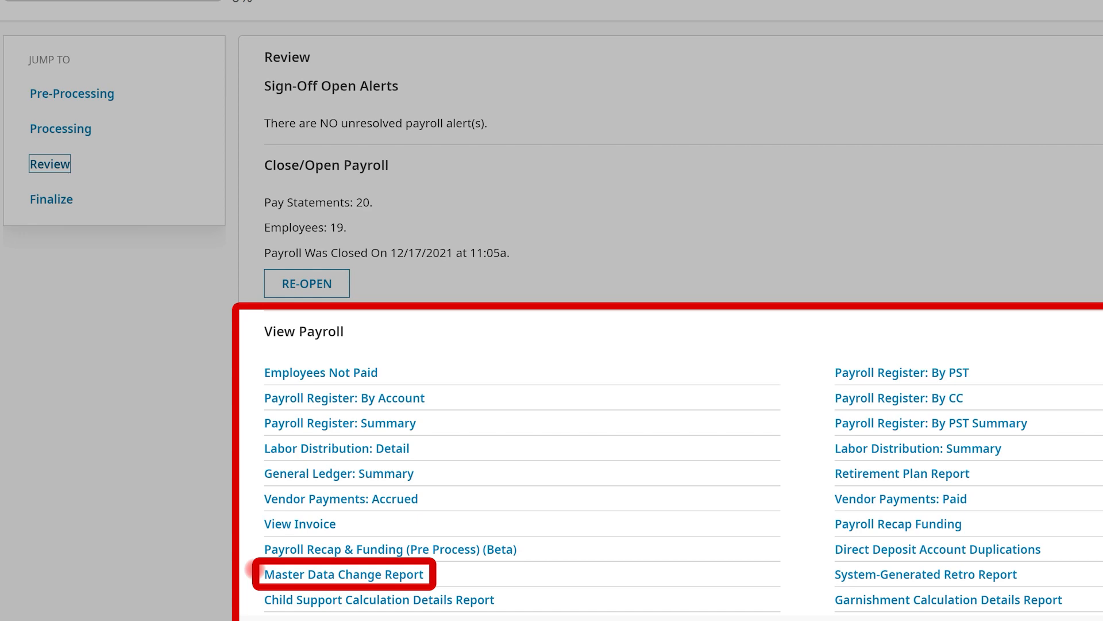
{"action": "scroll", "coordinate": [252, 569], "scroll_direction": "down", "scroll_amount": 1}
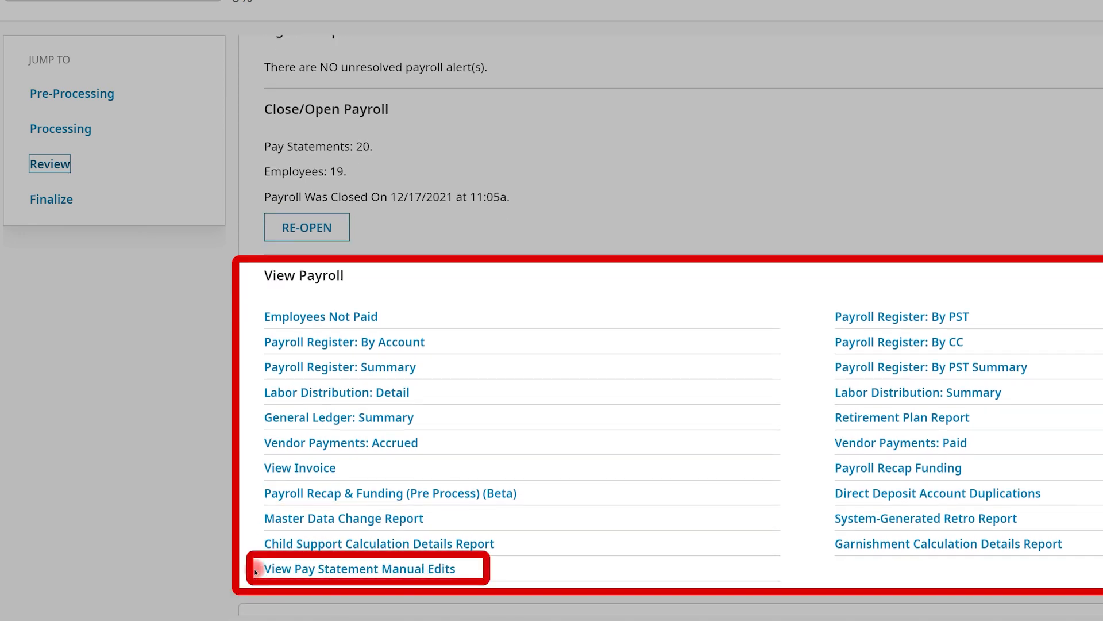
{"action": "scroll", "coordinate": [255, 571], "scroll_direction": "down", "scroll_amount": 4}
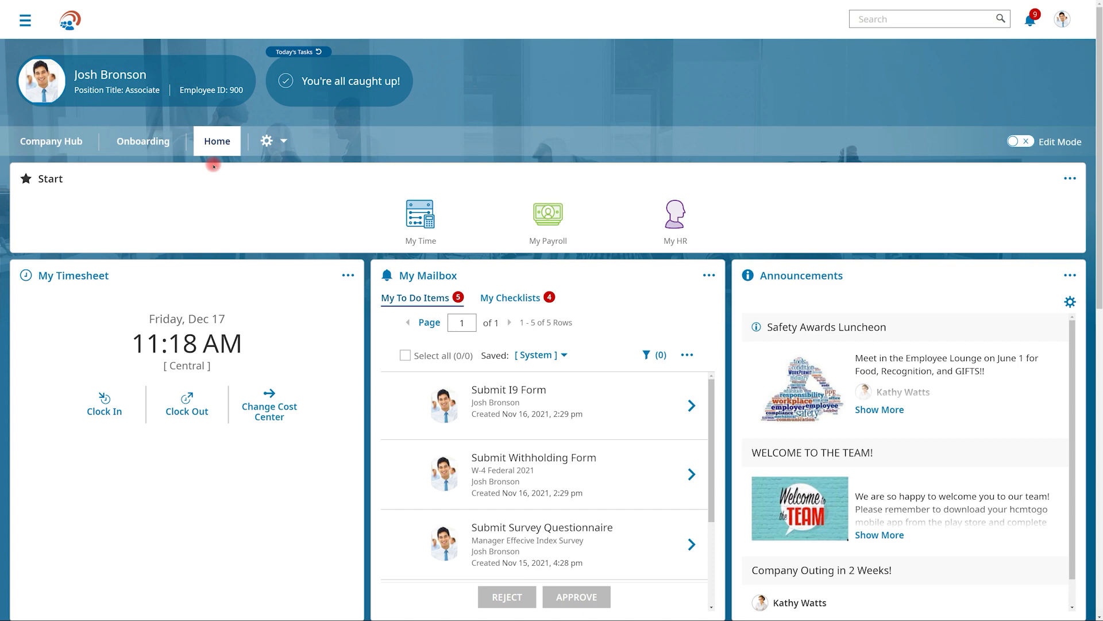
- Find My Pay on the employee's home dashboard and open the recent pay history from it
{"action": "scroll", "coordinate": [214, 166], "scroll_direction": "down", "scroll_amount": 4}
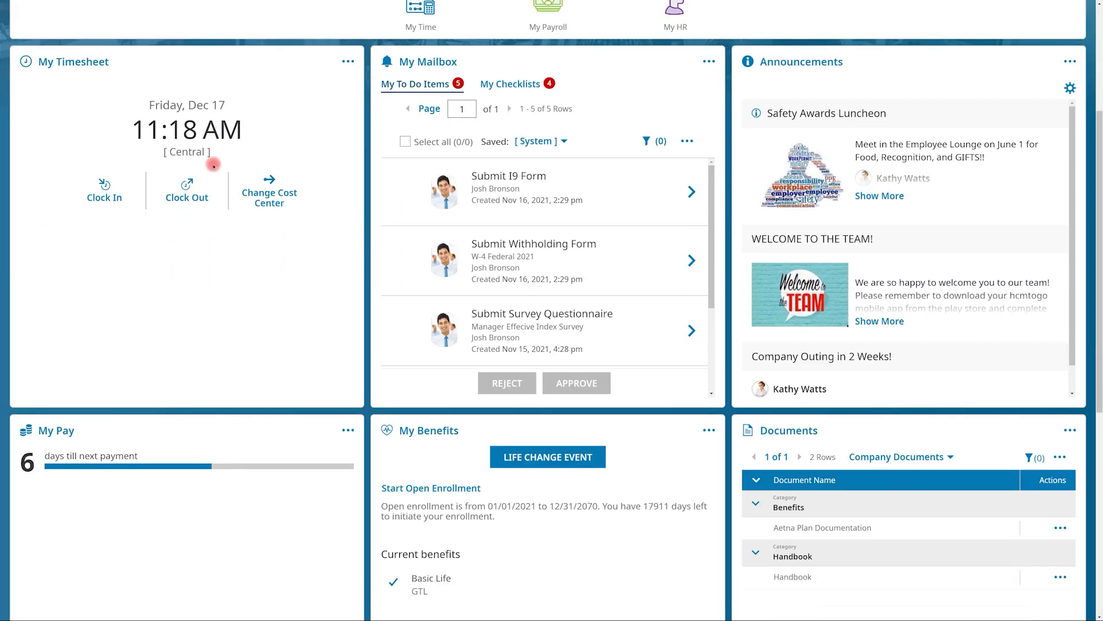
{"action": "scroll", "coordinate": [213, 165], "scroll_direction": "down", "scroll_amount": 5}
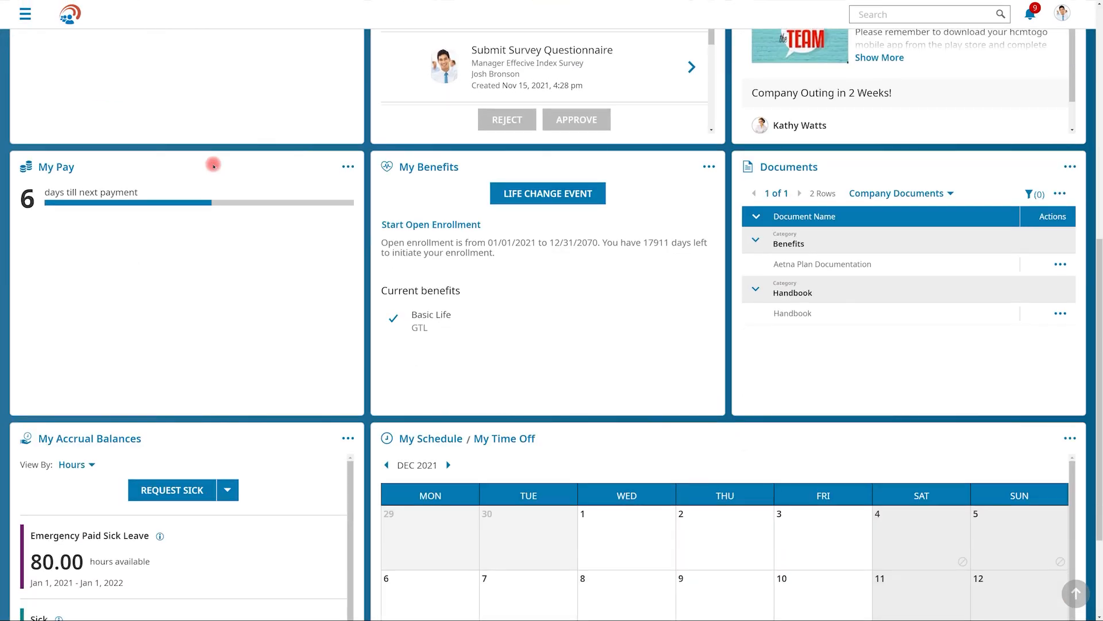
{"action": "scroll", "coordinate": [213, 165], "scroll_direction": "down", "scroll_amount": 1}
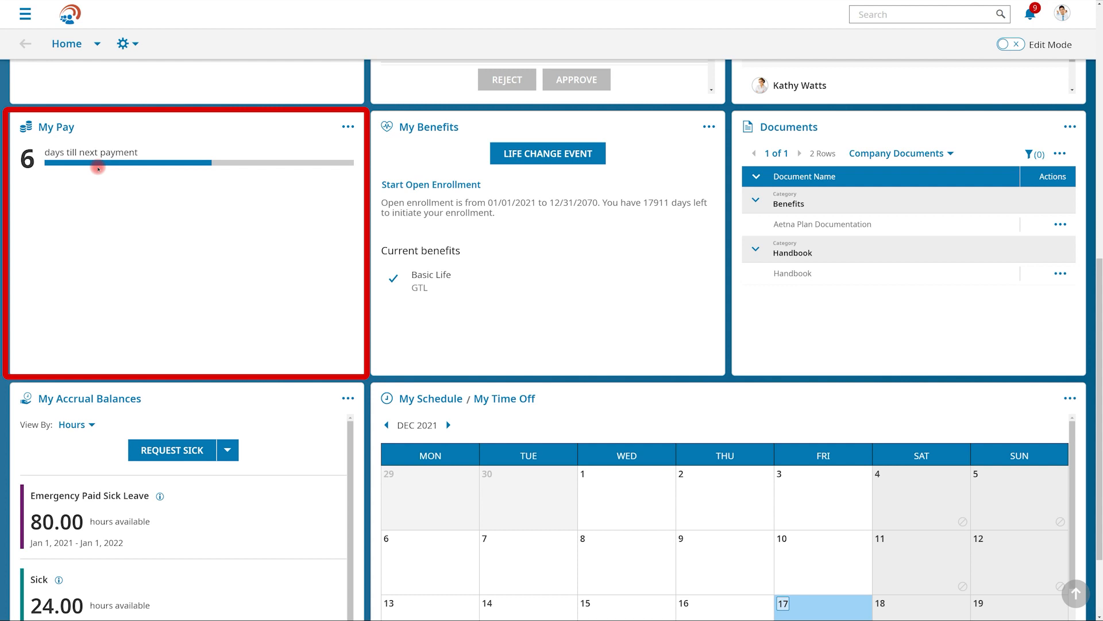
{"action": "left_click", "coordinate": [62, 128]}
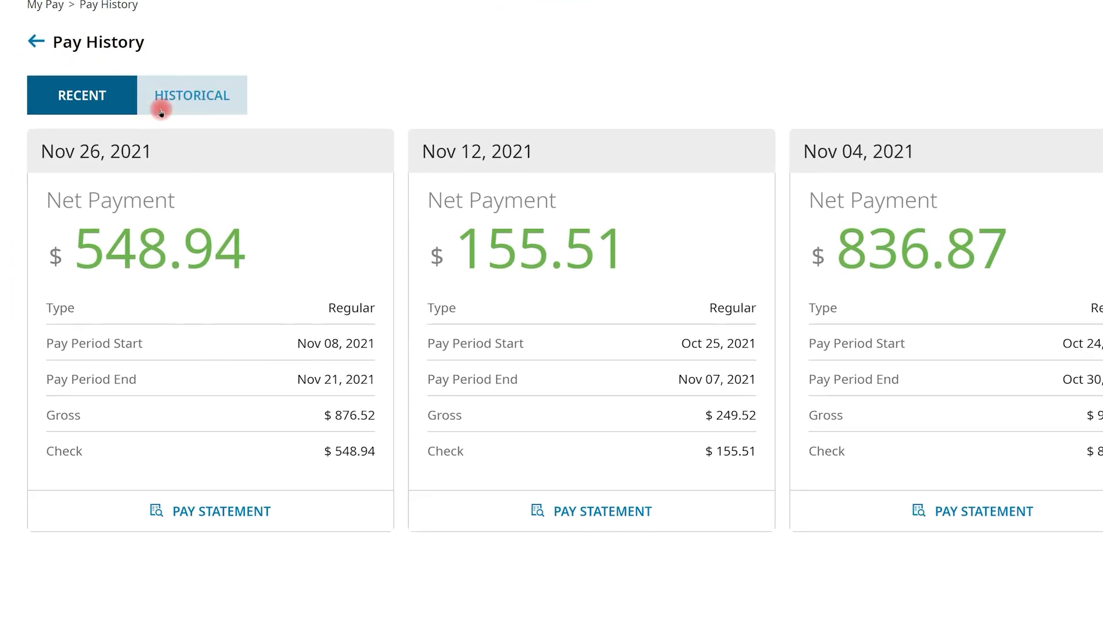
{"action": "left_click", "coordinate": [145, 118]}
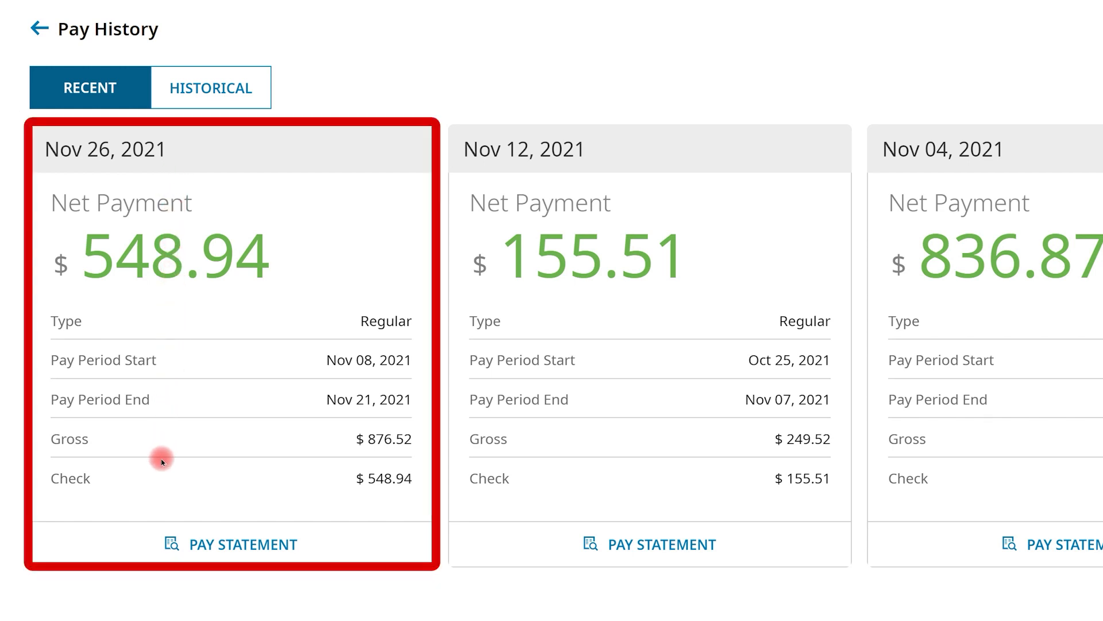
- Preview the employee's Nov 26, 2021 pay statement, download it as a PDF and close the preview
{"action": "left_click", "coordinate": [150, 543]}
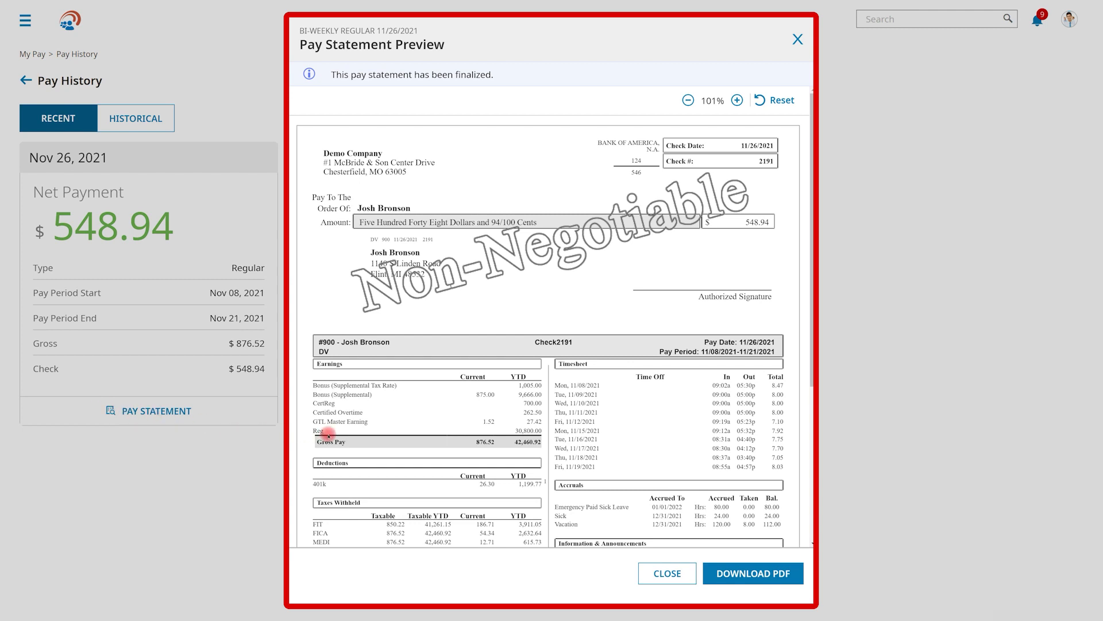
{"action": "scroll", "coordinate": [327, 434], "scroll_direction": "down", "scroll_amount": 3}
{"action": "scroll", "coordinate": [328, 433], "scroll_direction": "down", "scroll_amount": 4}
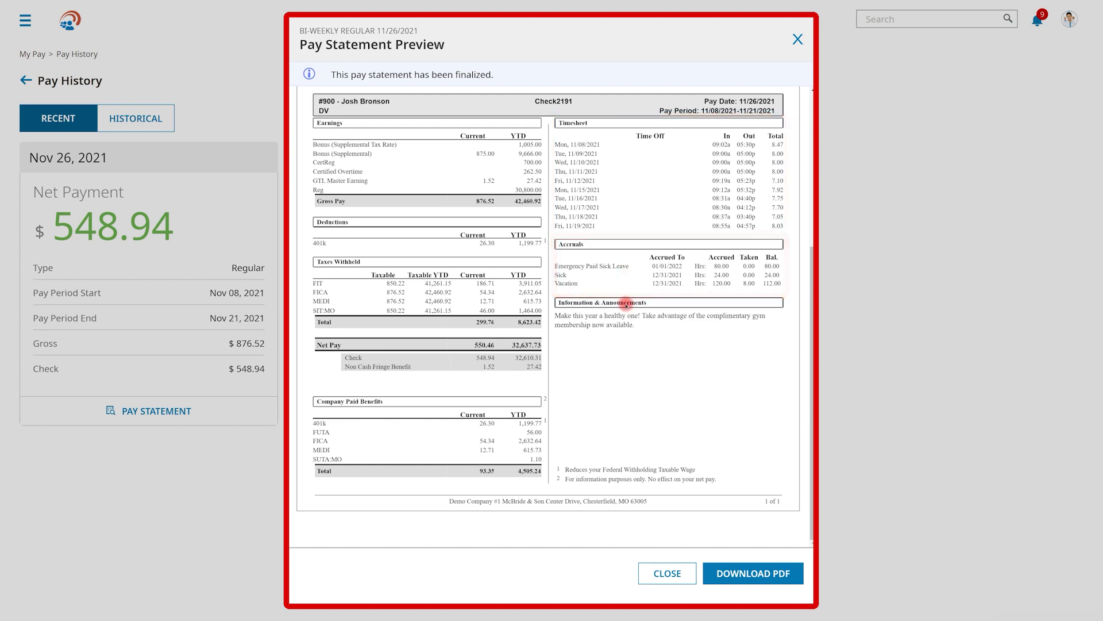
{"action": "left_click", "coordinate": [756, 569]}
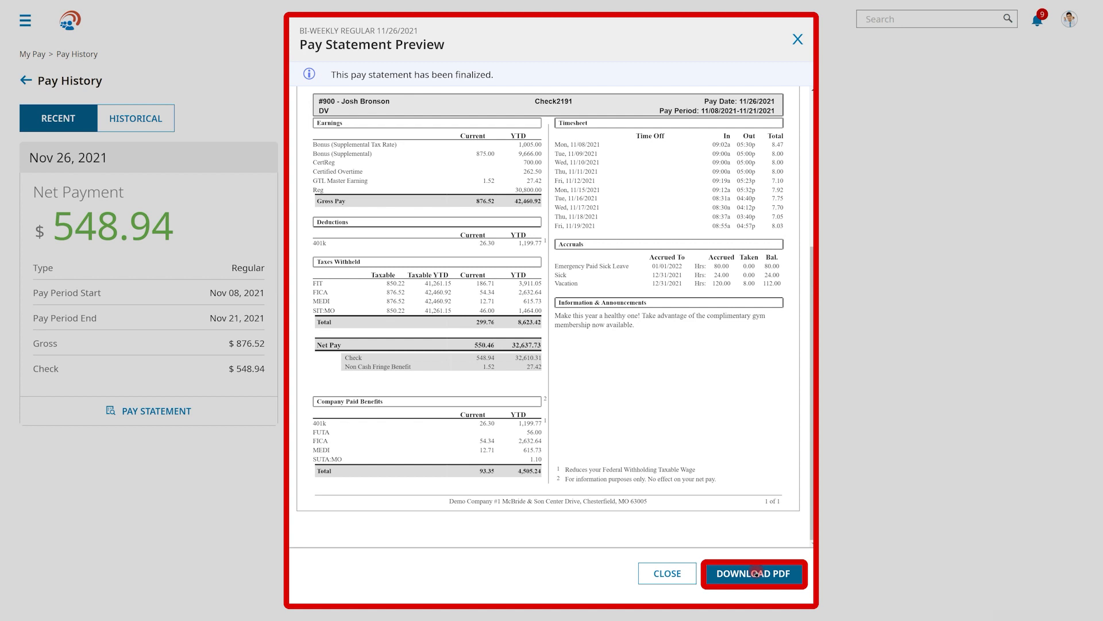
{"action": "left_click", "coordinate": [684, 572]}
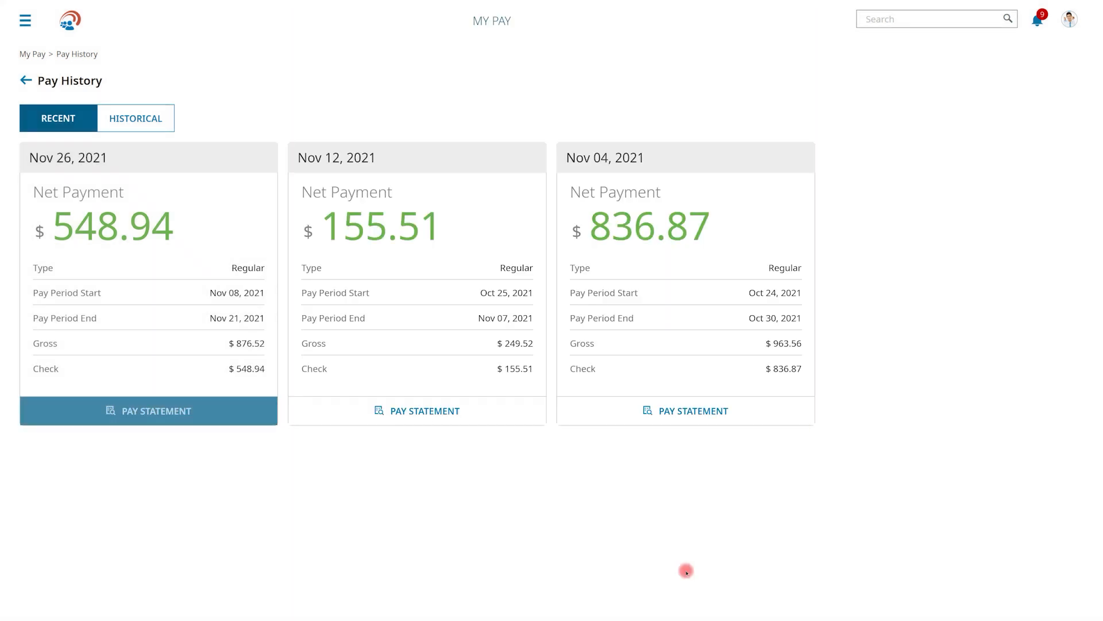
- Return to the home dashboard, open the employee's W2s under My Payroll, and download the 2020 W2 as a PDF
{"action": "left_click", "coordinate": [69, 22]}
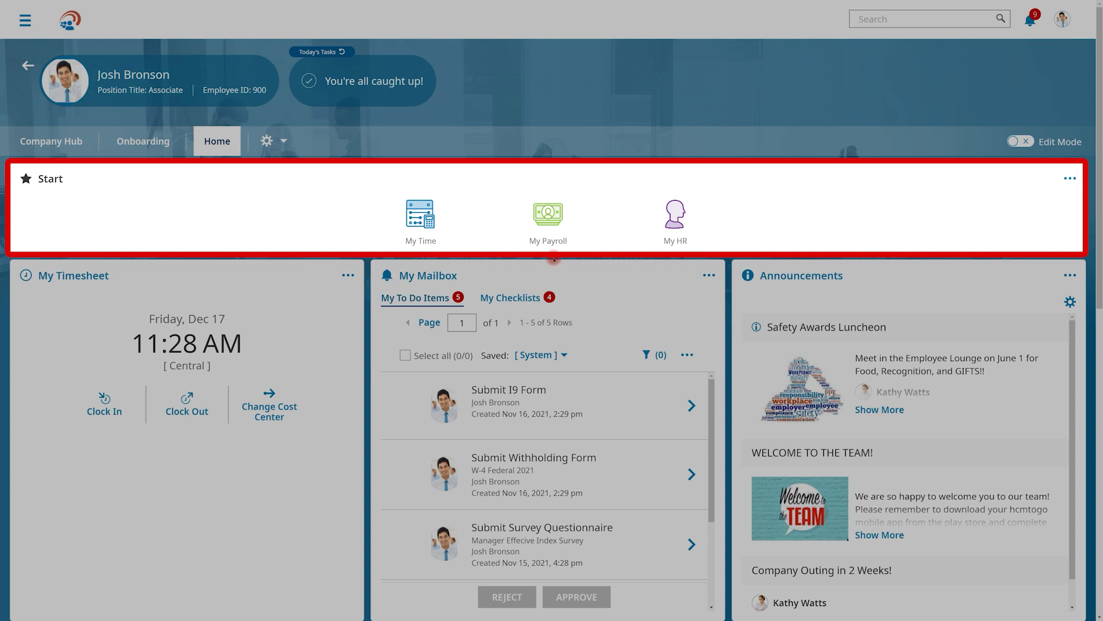
{"action": "left_click", "coordinate": [549, 225]}
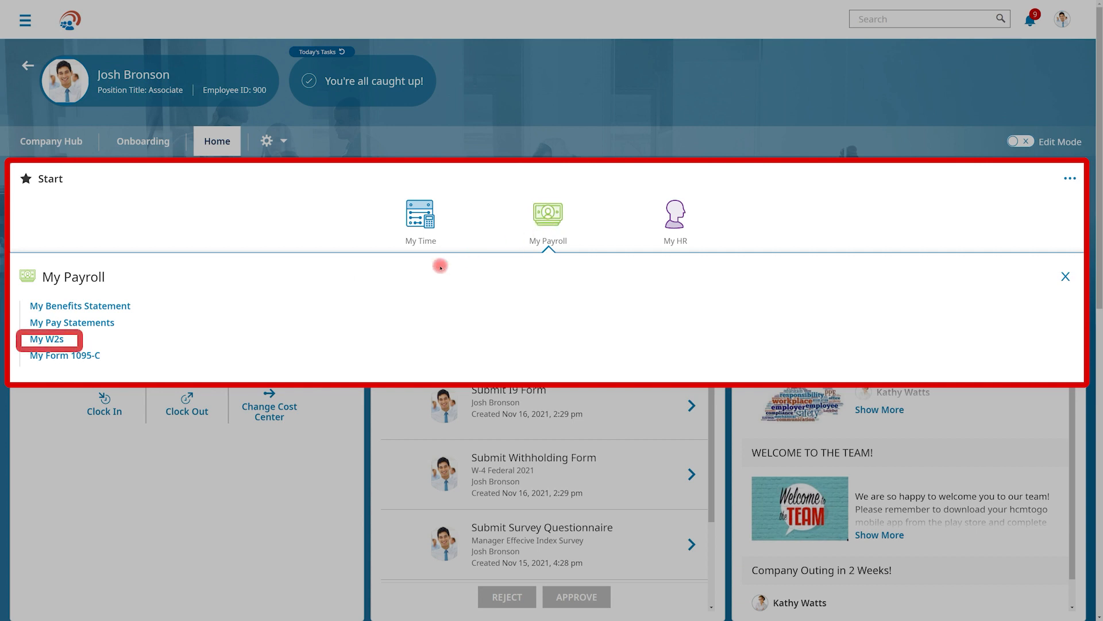
{"action": "left_click", "coordinate": [46, 338]}
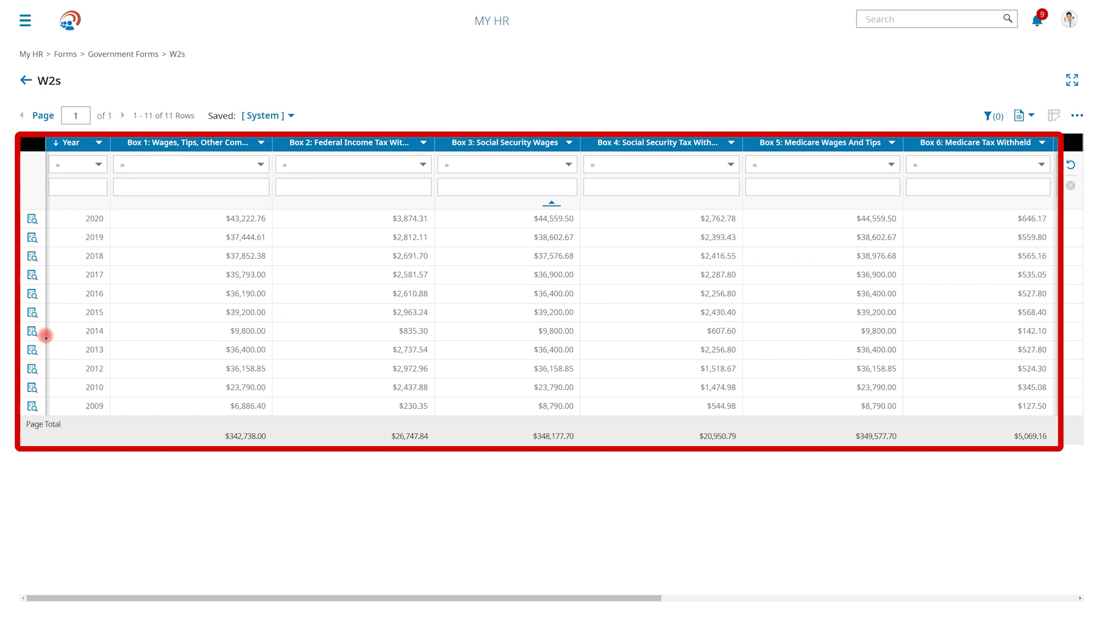
{"action": "left_click", "coordinate": [32, 218]}
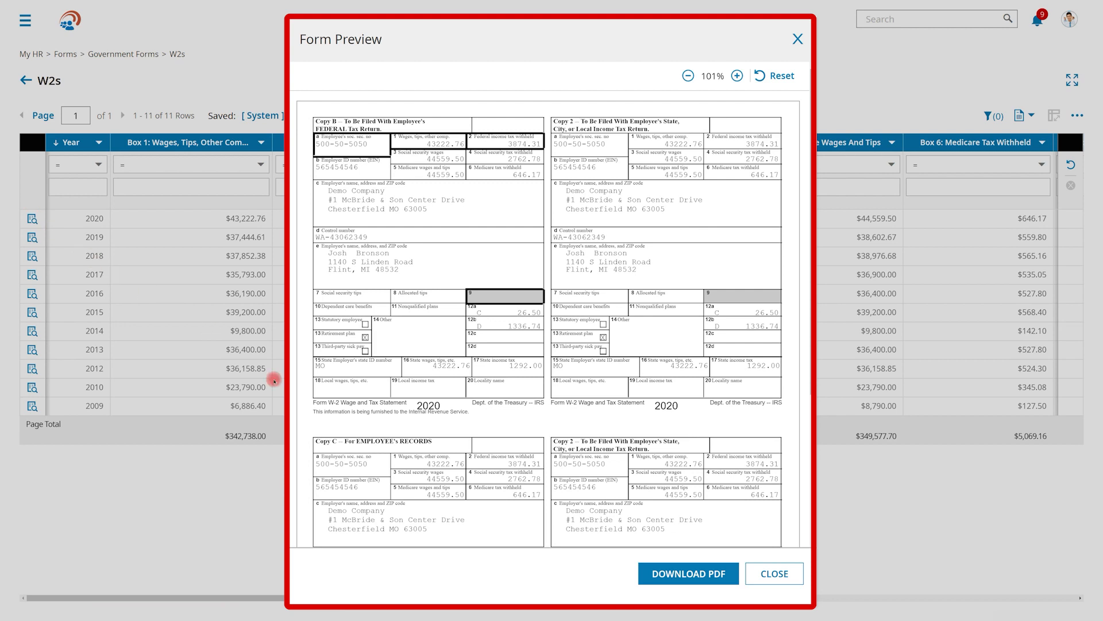
{"action": "left_click", "coordinate": [662, 570]}
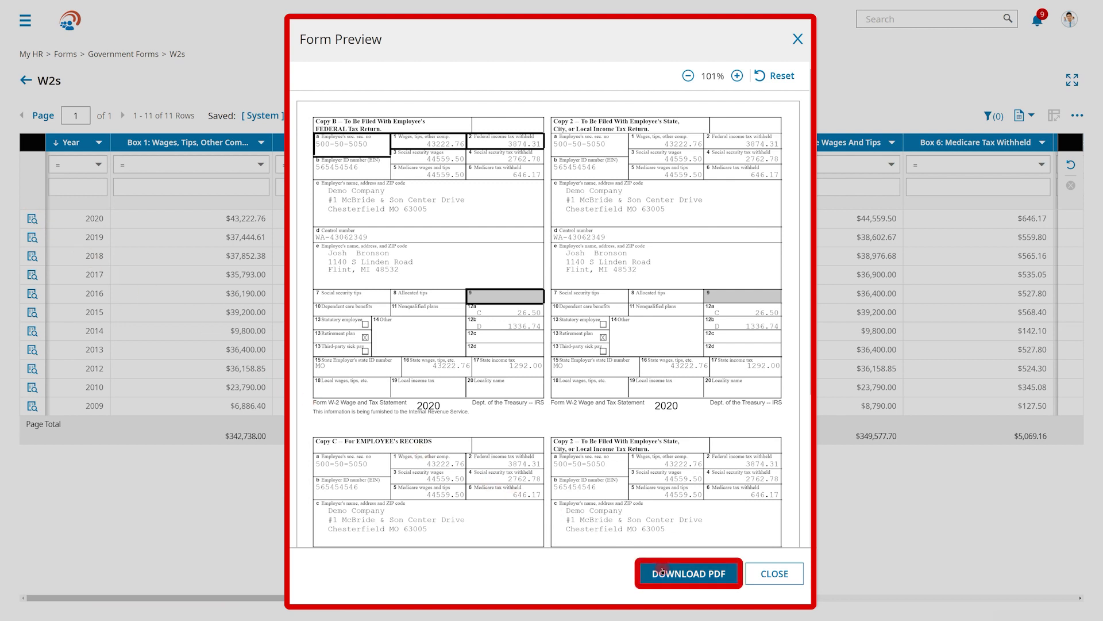